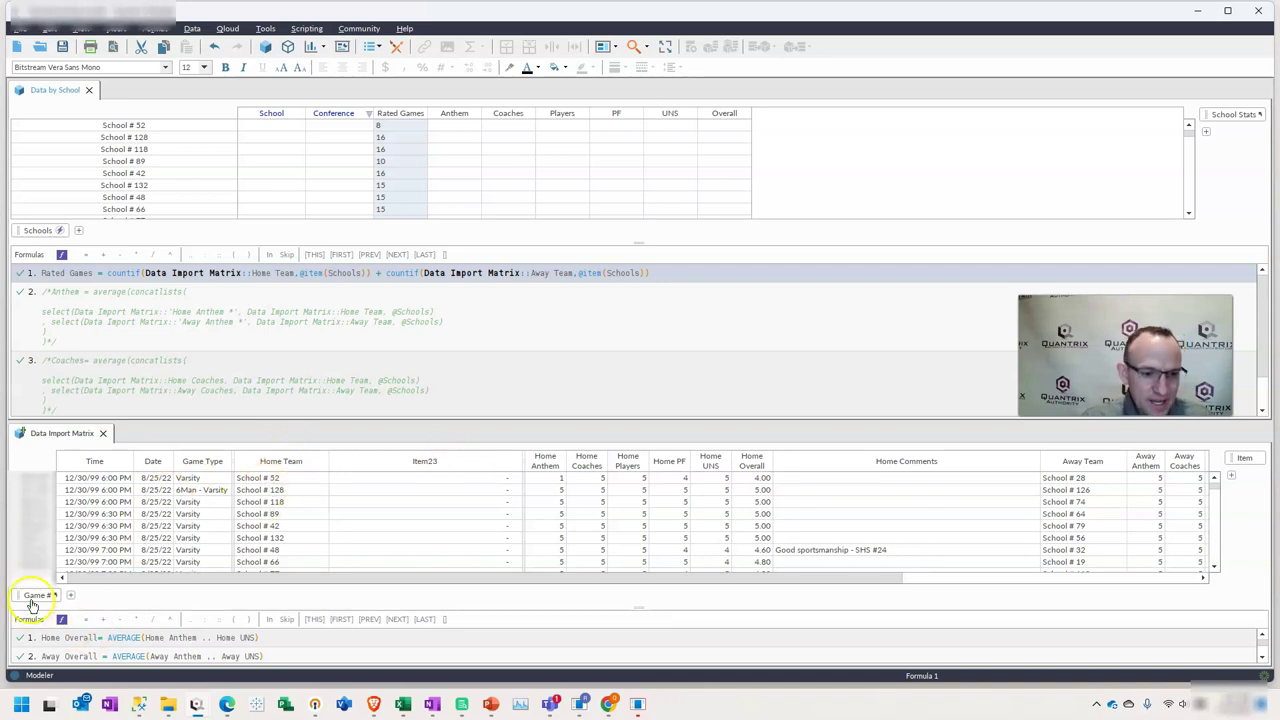
Step: Point out the Home Team, Away Team and home rating columns in the games data
left_click(268, 461)
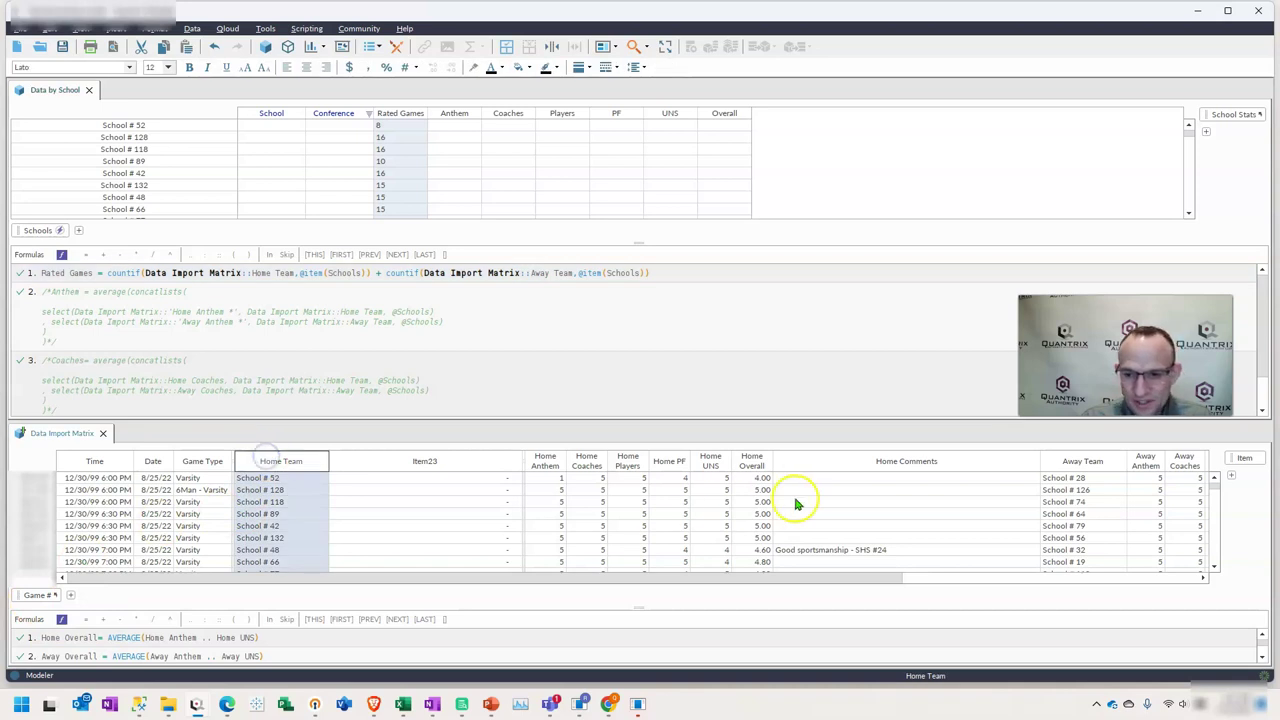
left_click(1081, 462)
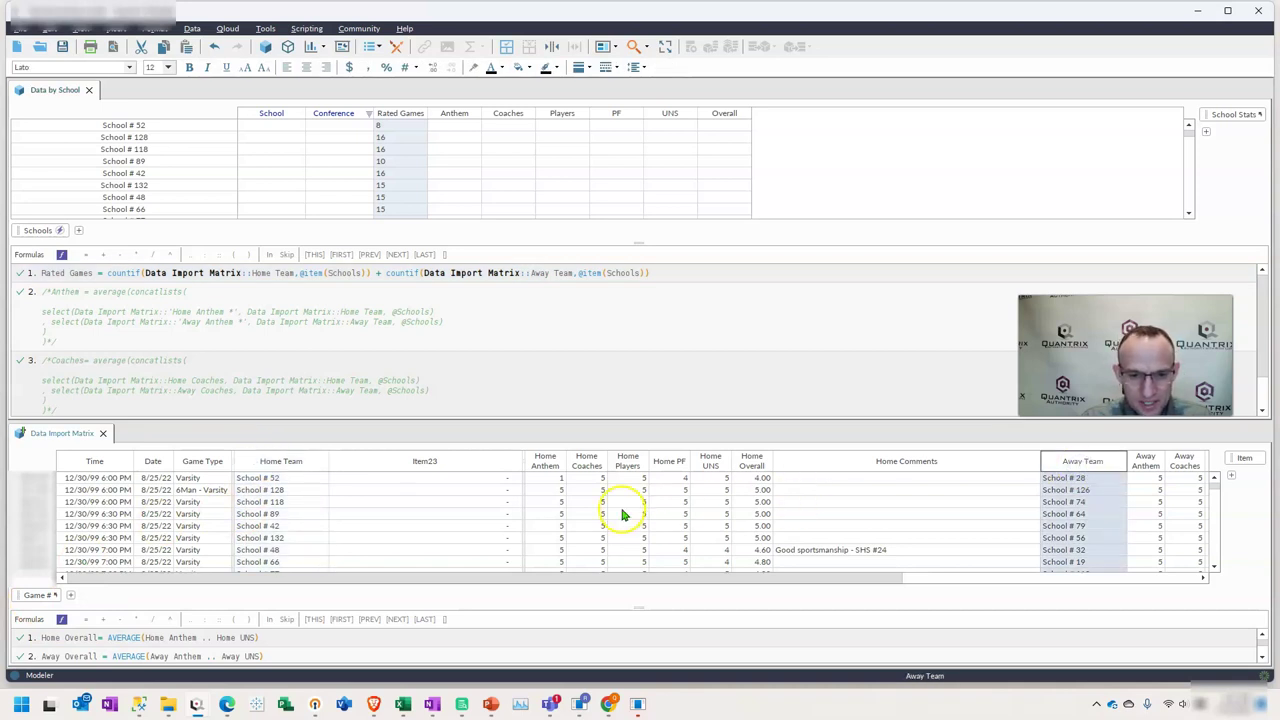
left_click(540, 464)
key("shift+Right")
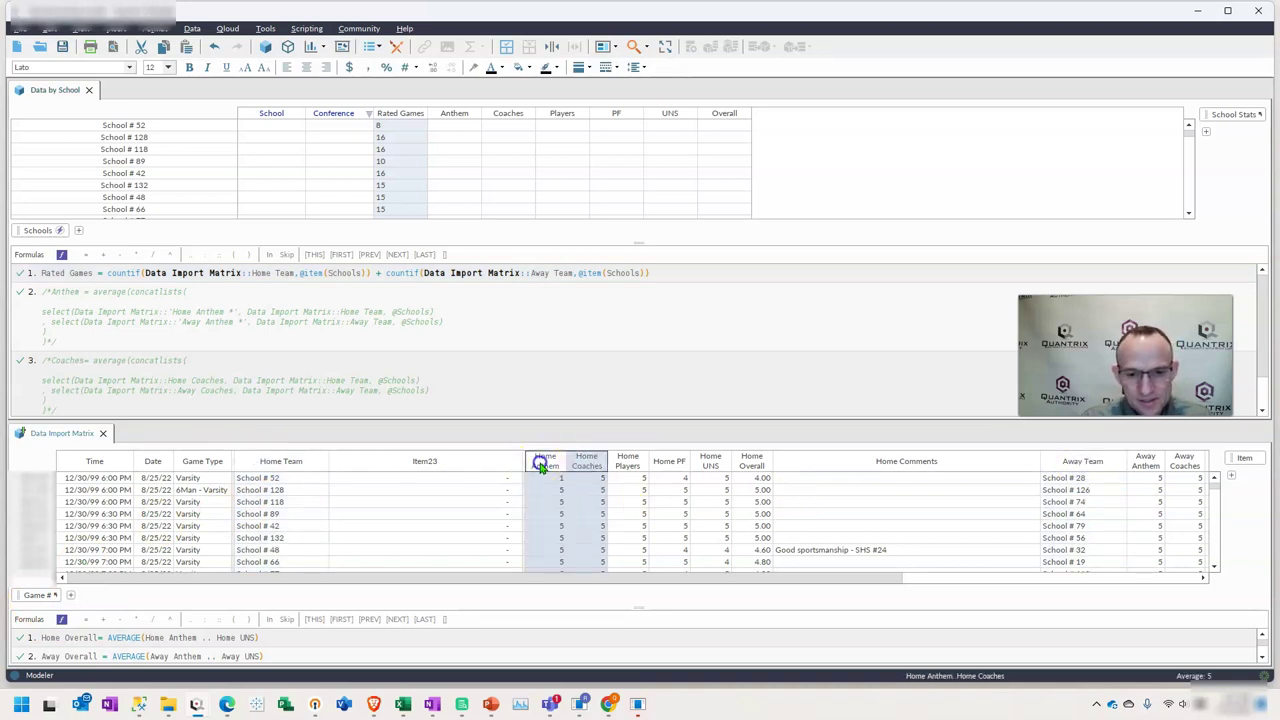
left_click_drag(540, 466, 754, 463)
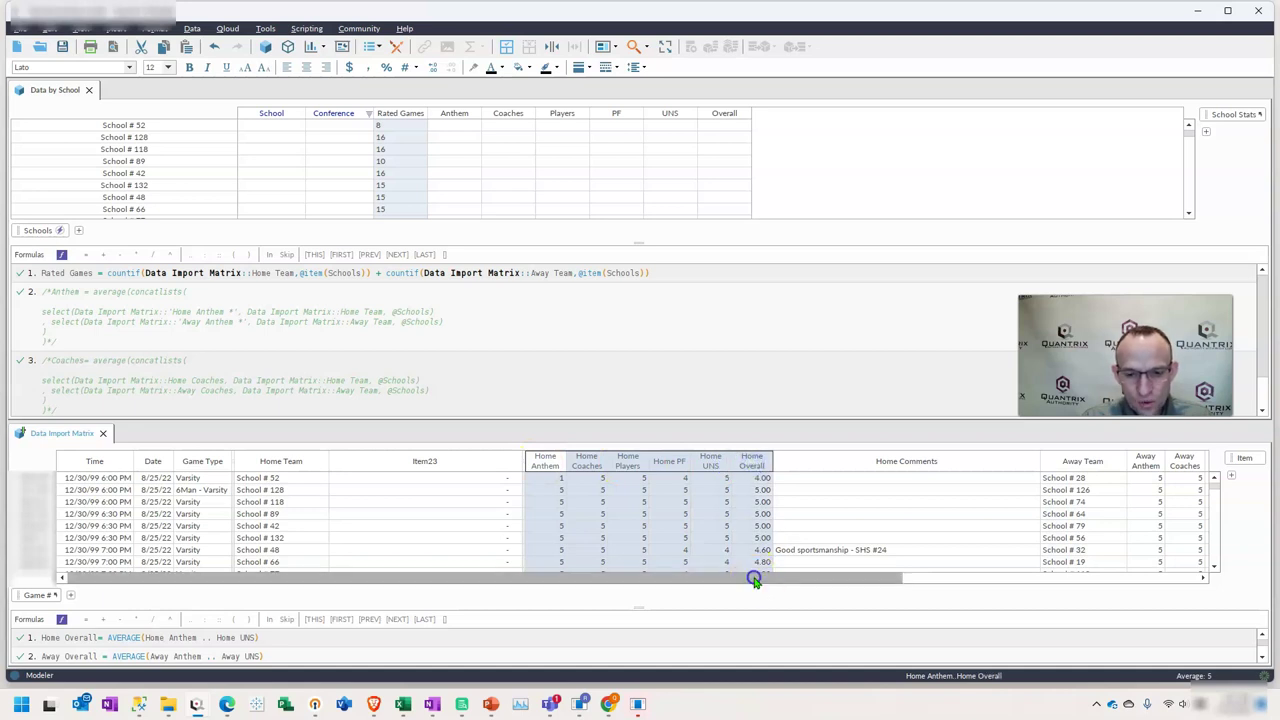
left_click_drag(754, 580, 991, 591)
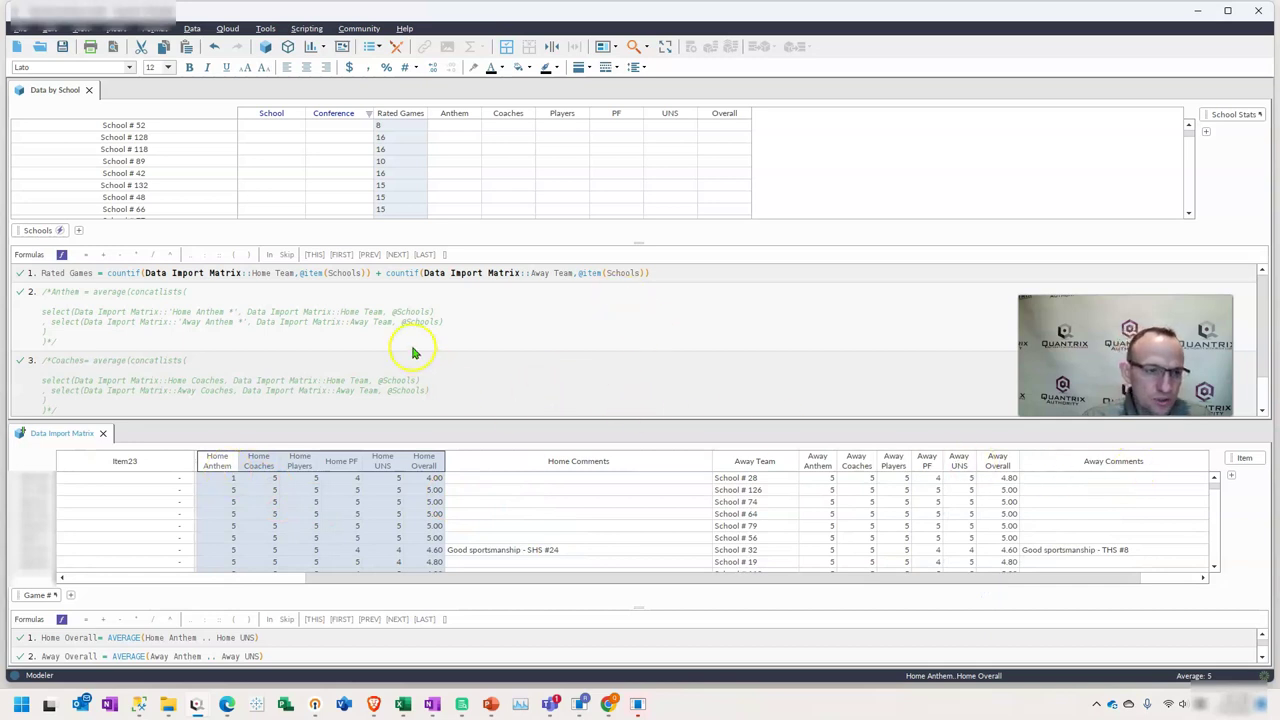
left_click_drag(606, 580, 260, 588)
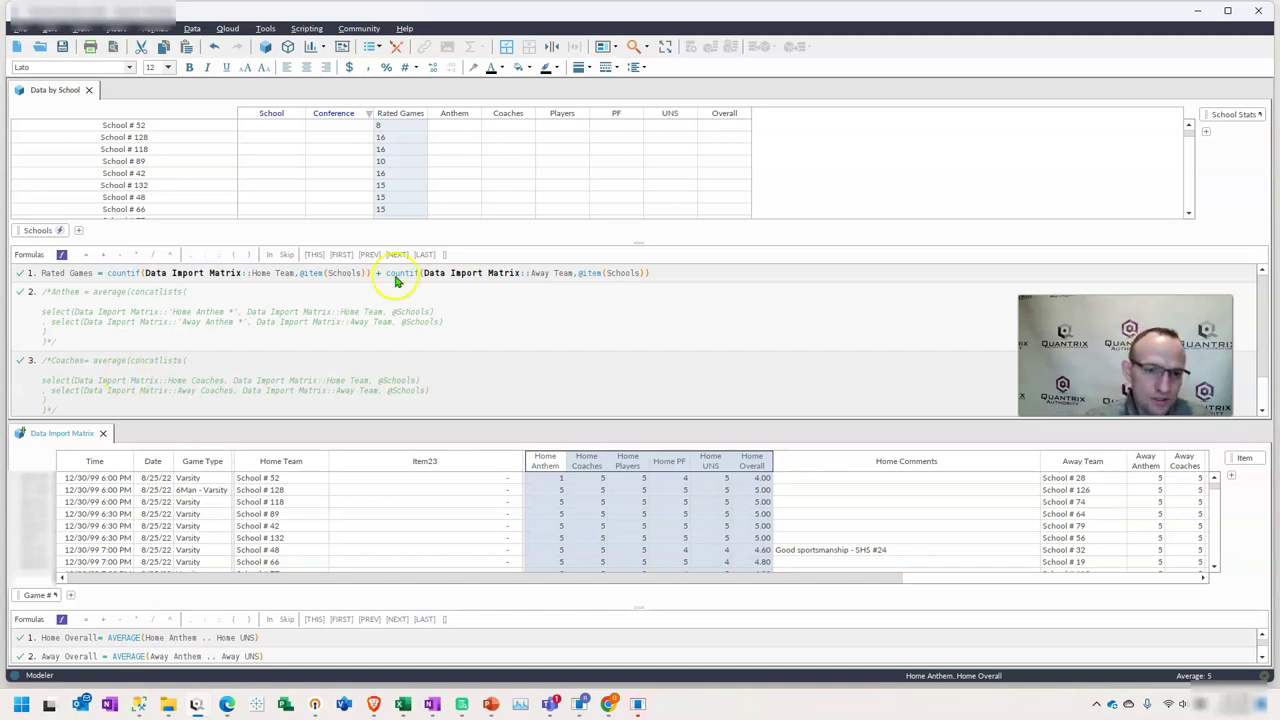
Step: Show more school rows, review how Schools items are generated, and select the Rated Games formula
left_click_drag(640, 244, 649, 300)
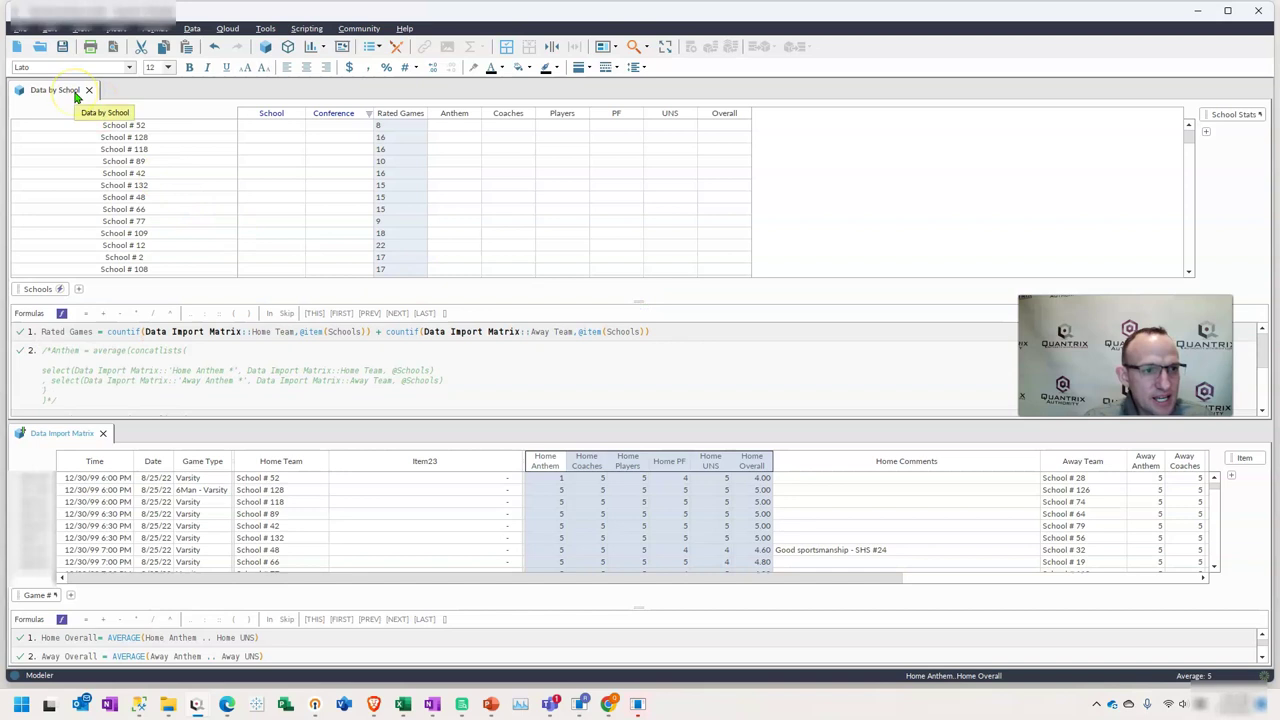
left_click(38, 289)
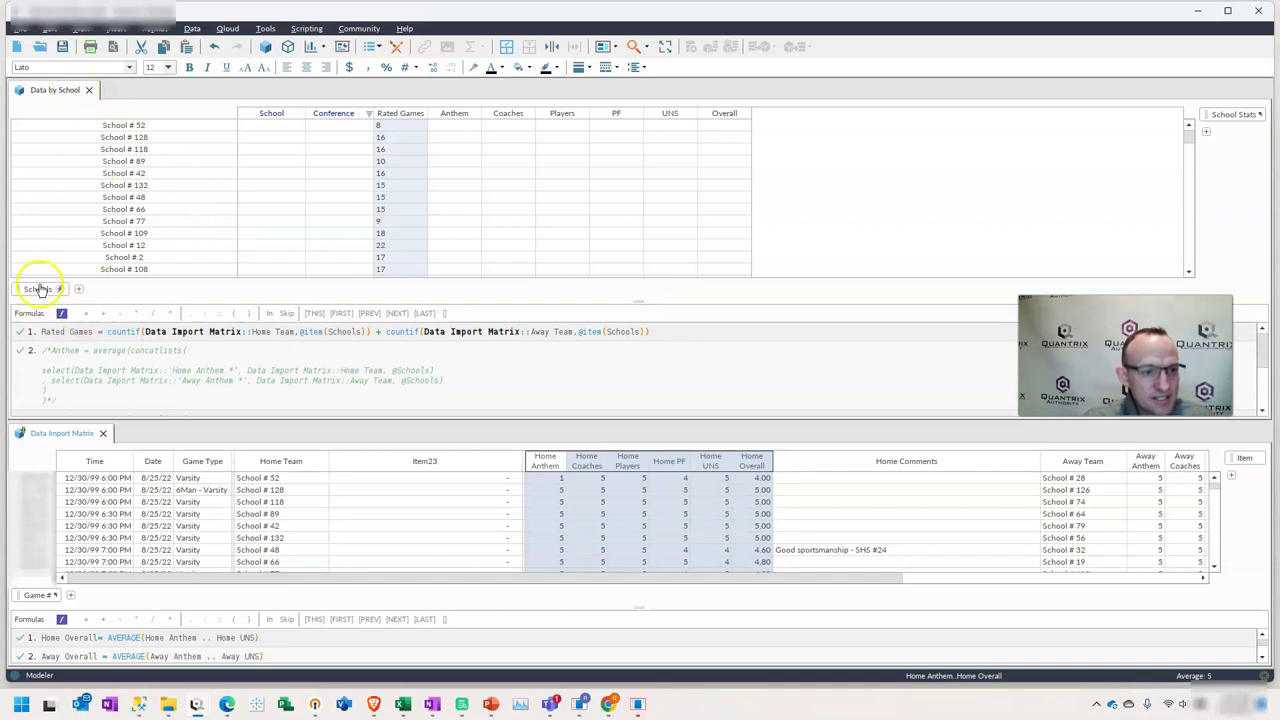
left_click(95, 199)
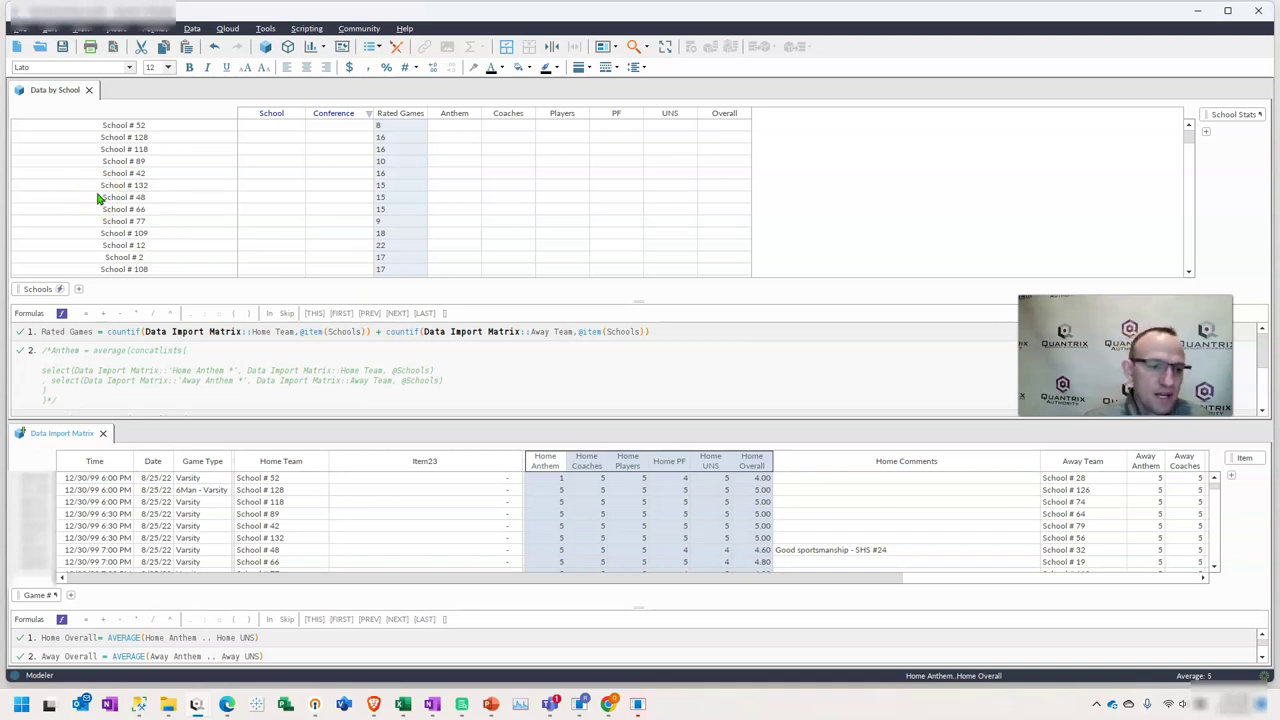
left_click(59, 290)
mouse_move(60, 292)
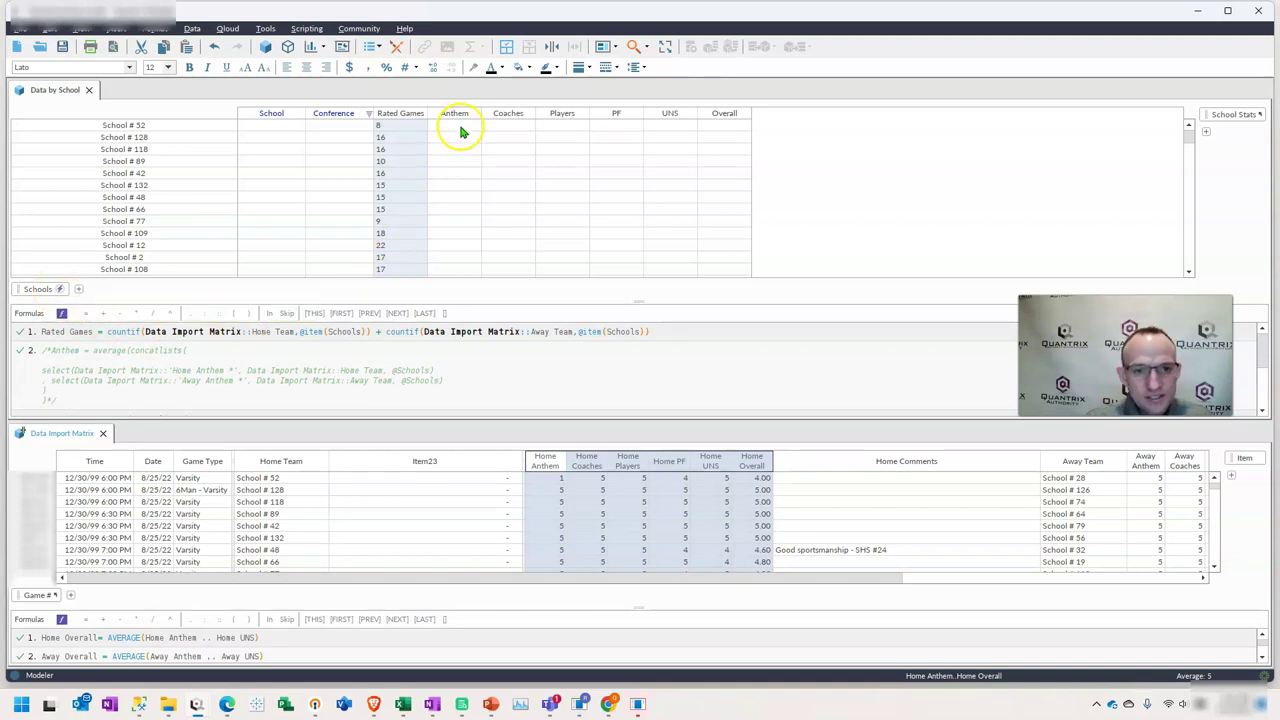
left_click(549, 461)
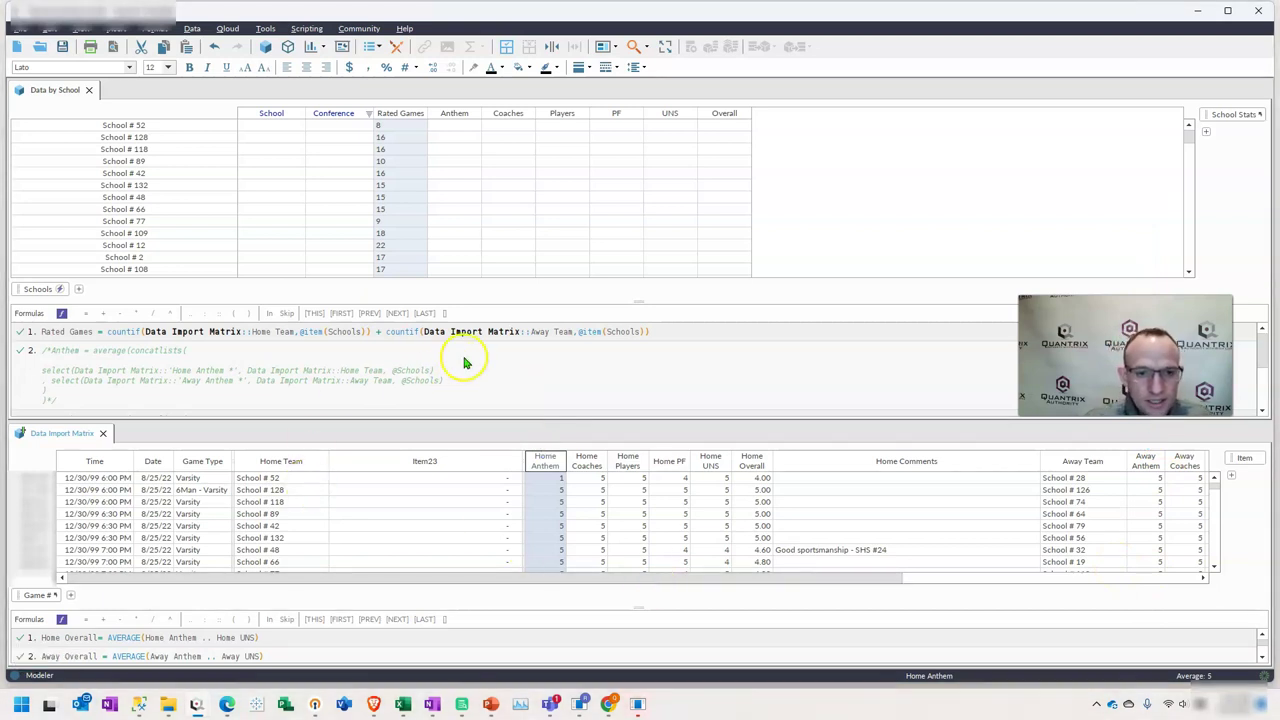
left_click(420, 333)
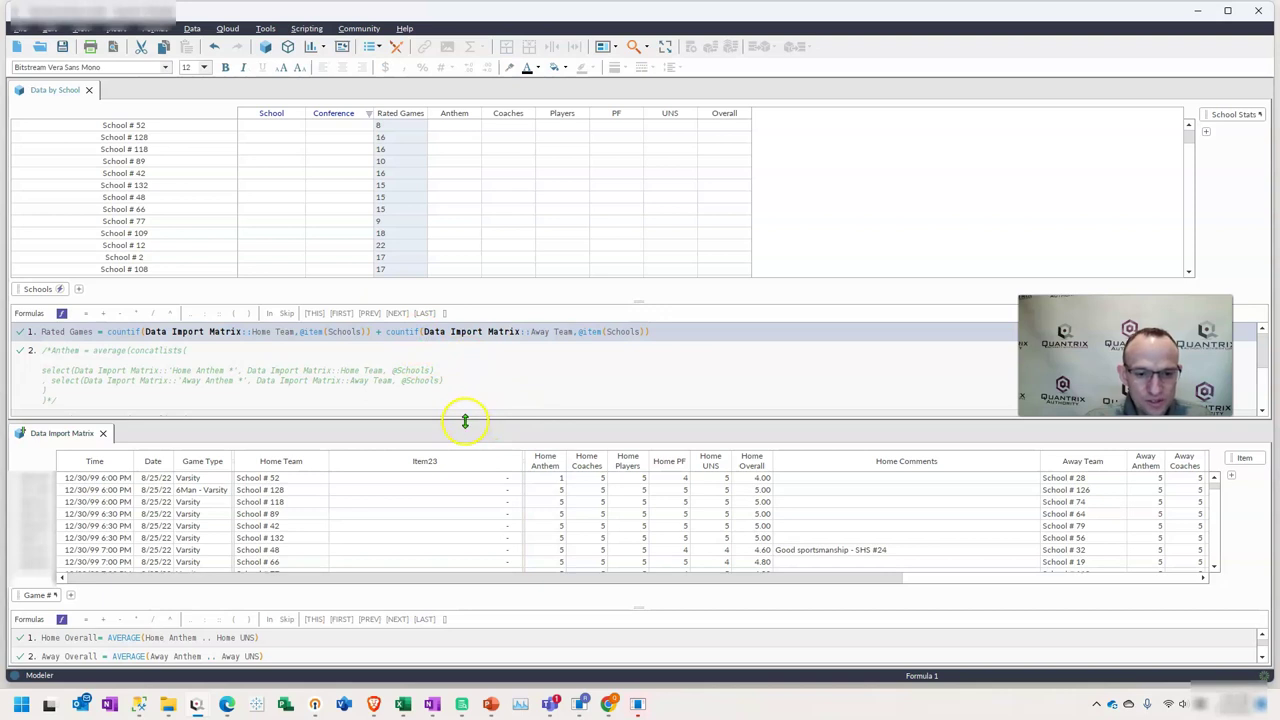
left_click_drag(466, 420, 462, 451)
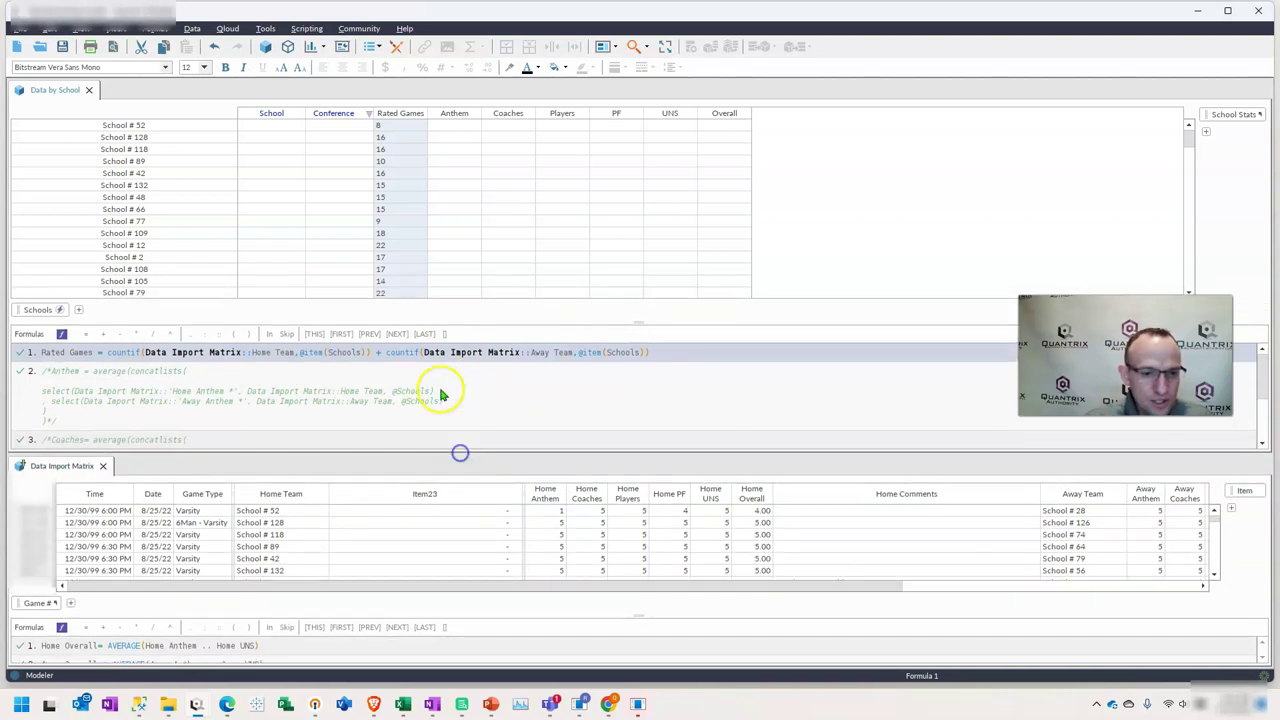
left_click(455, 114)
key("equal")
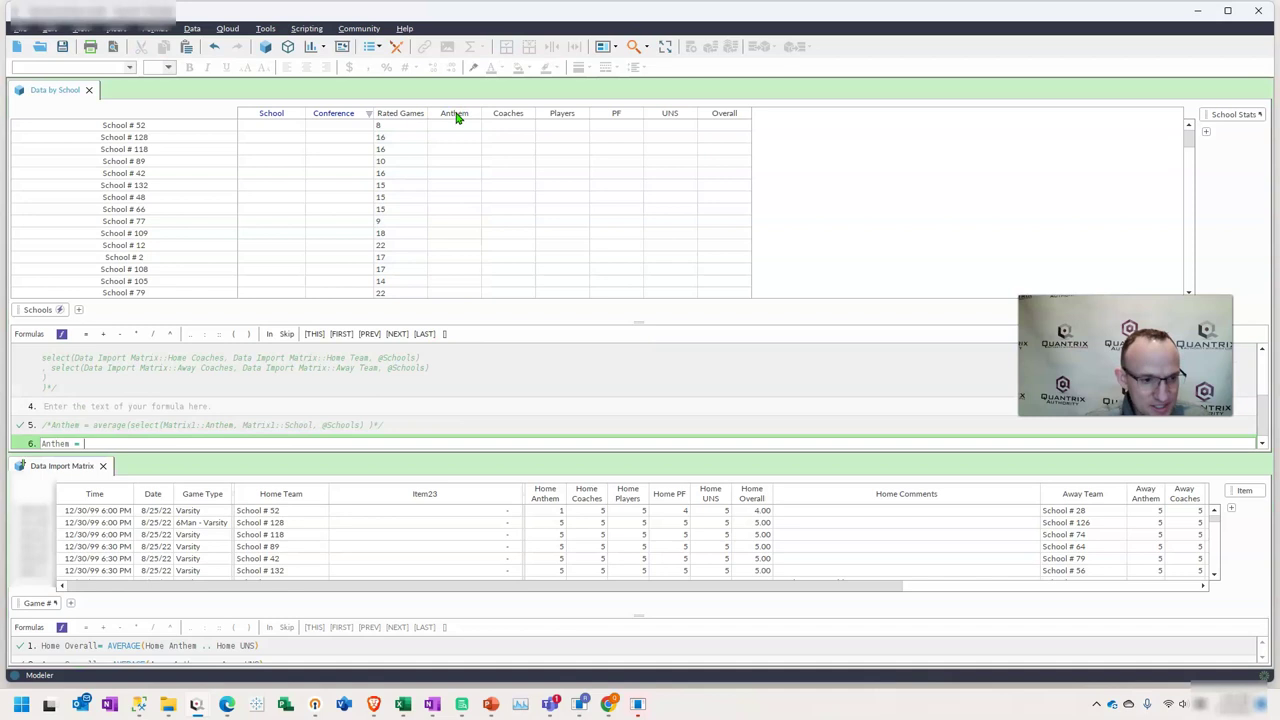
type("select(")
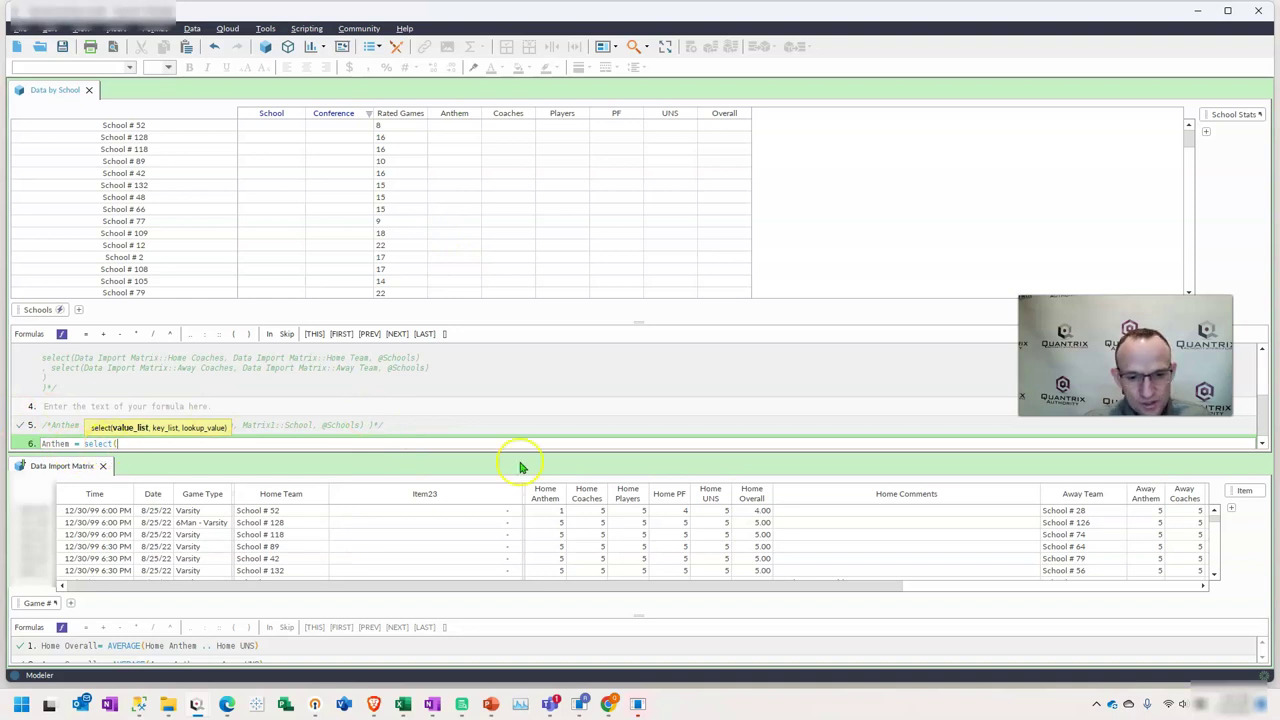
left_click(545, 493)
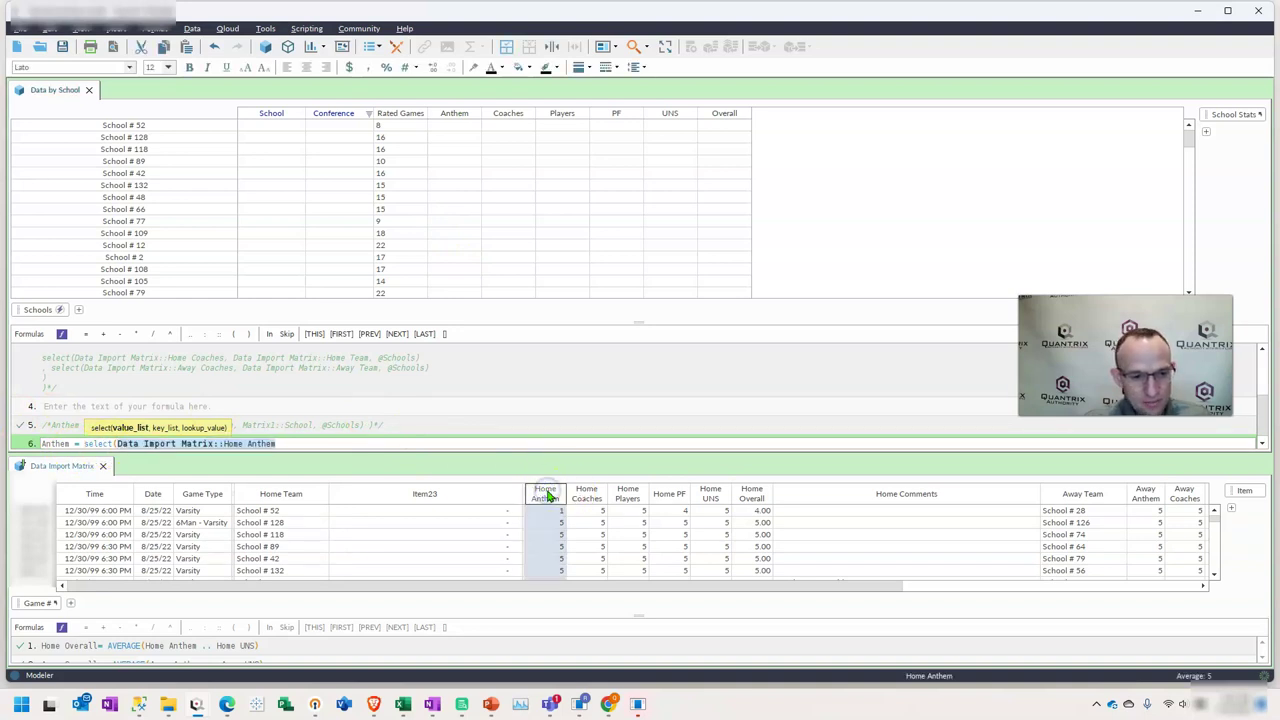
type(",")
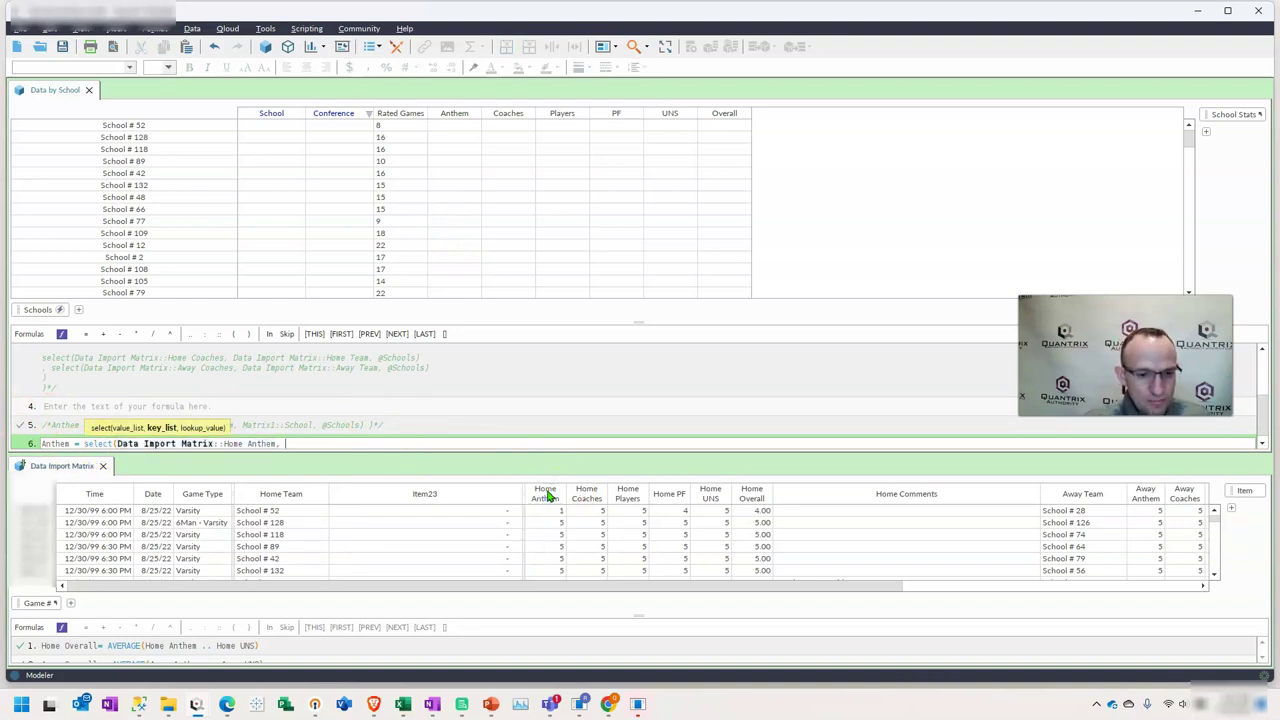
left_click_drag(271, 491, 284, 503)
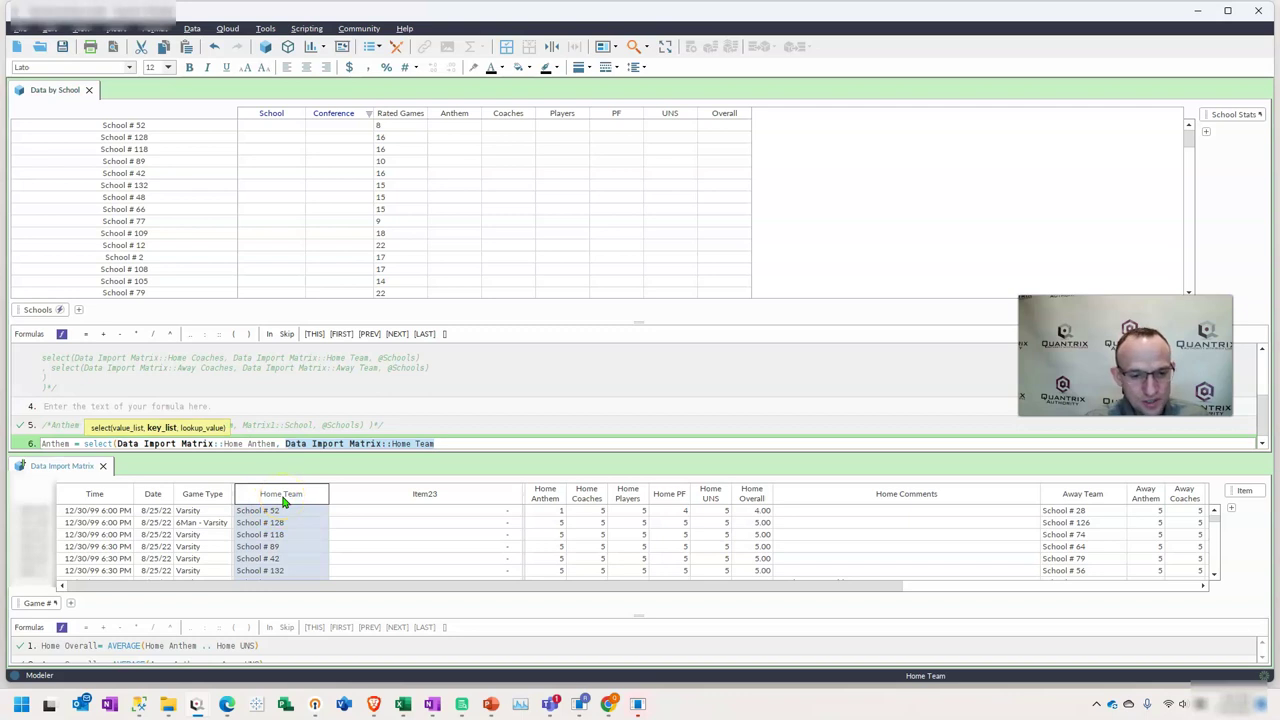
type(", @")
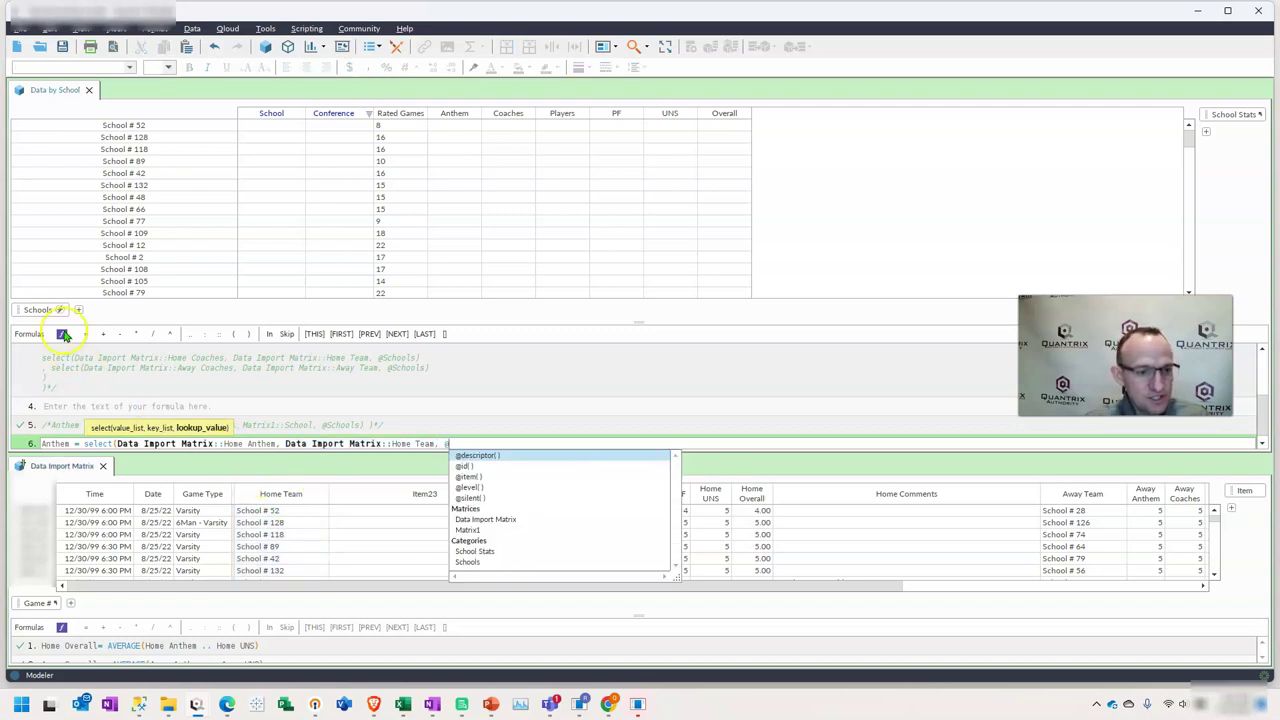
left_click(36, 310)
type(")")
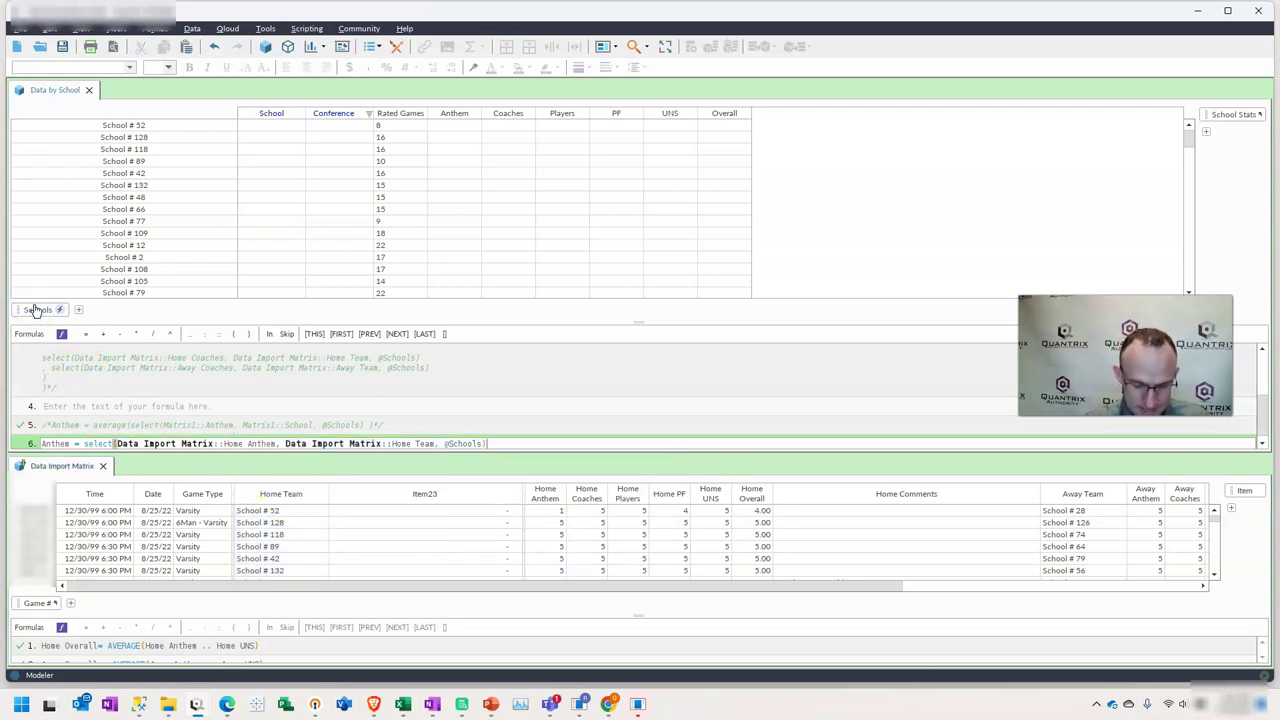
key("Return")
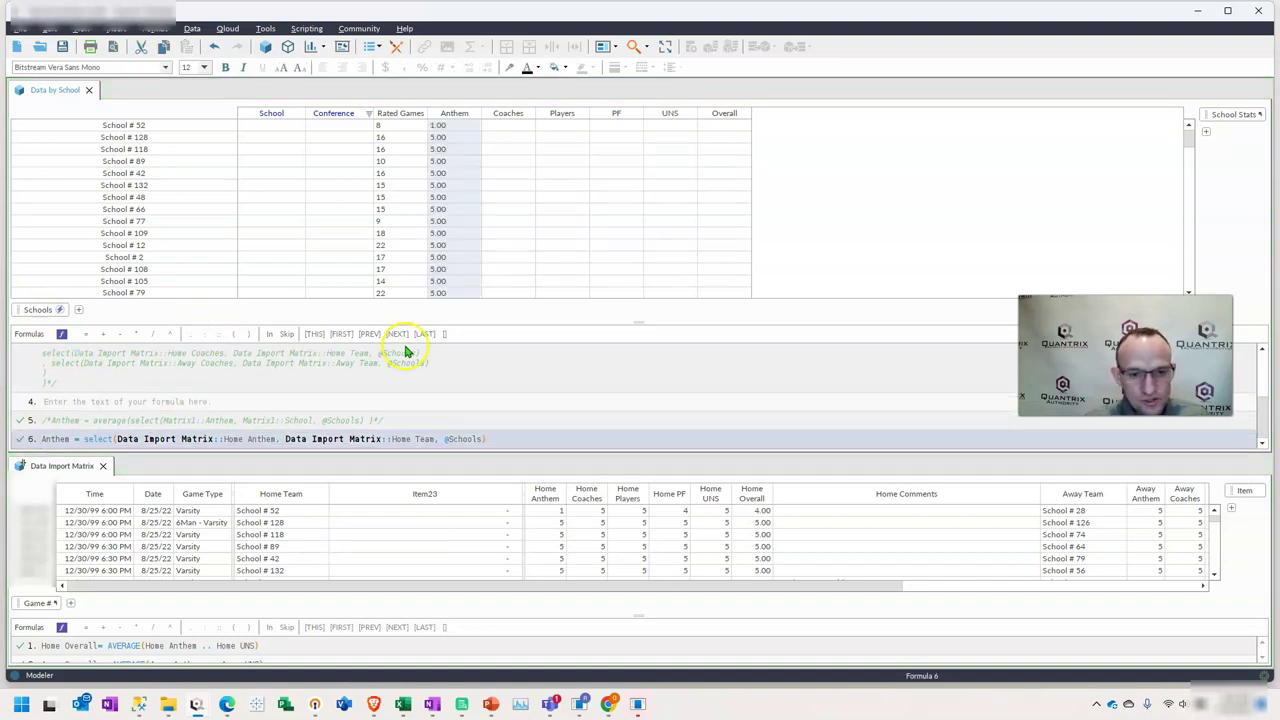
left_click(496, 445)
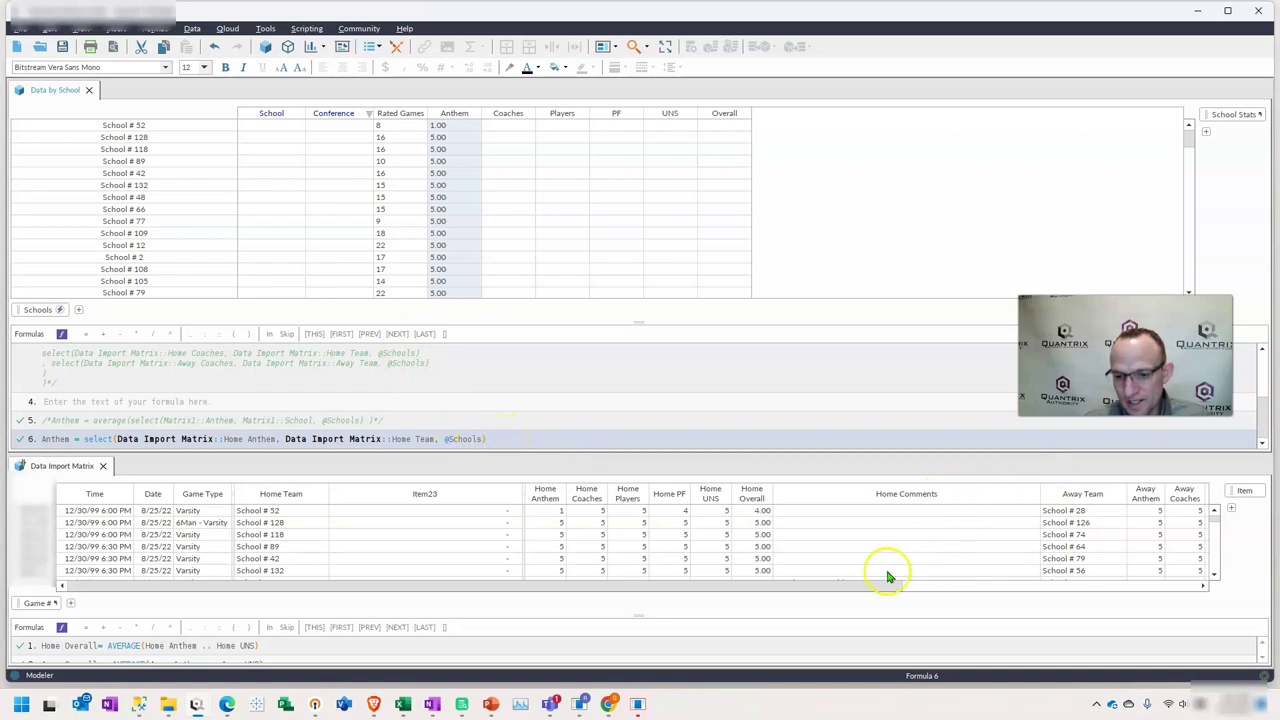
left_click_drag(891, 588, 996, 601)
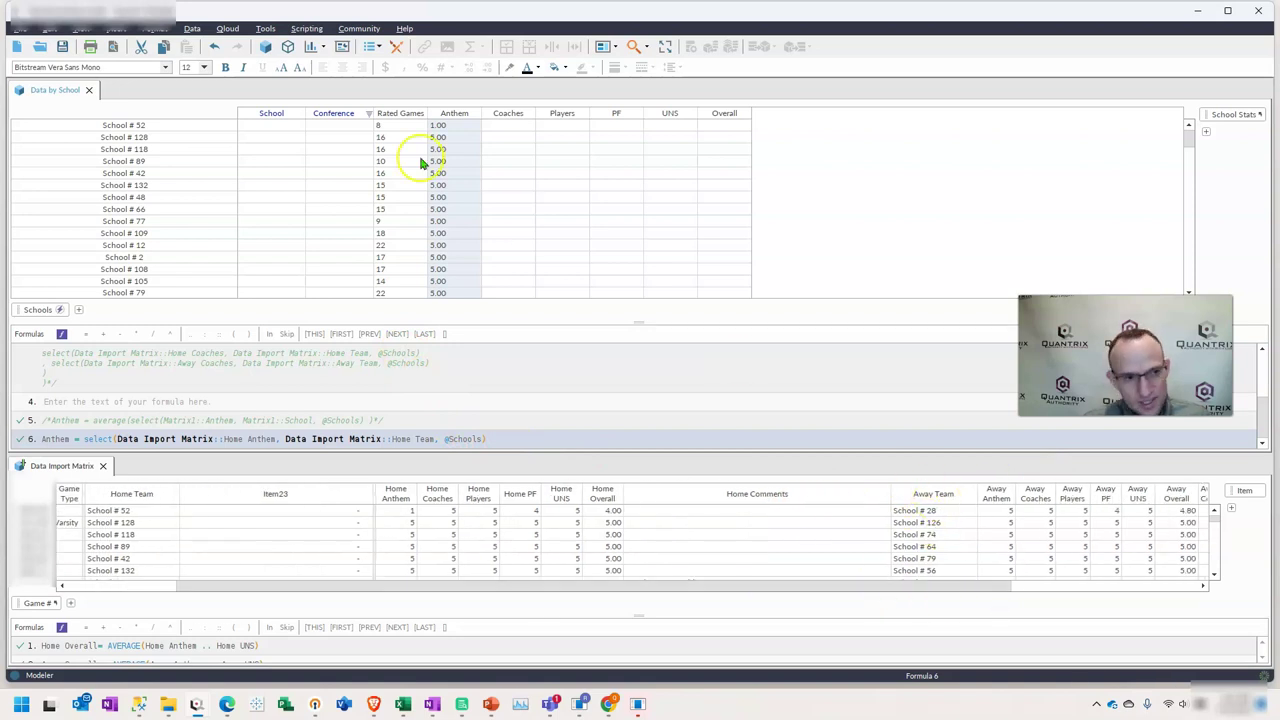
left_click(500, 441)
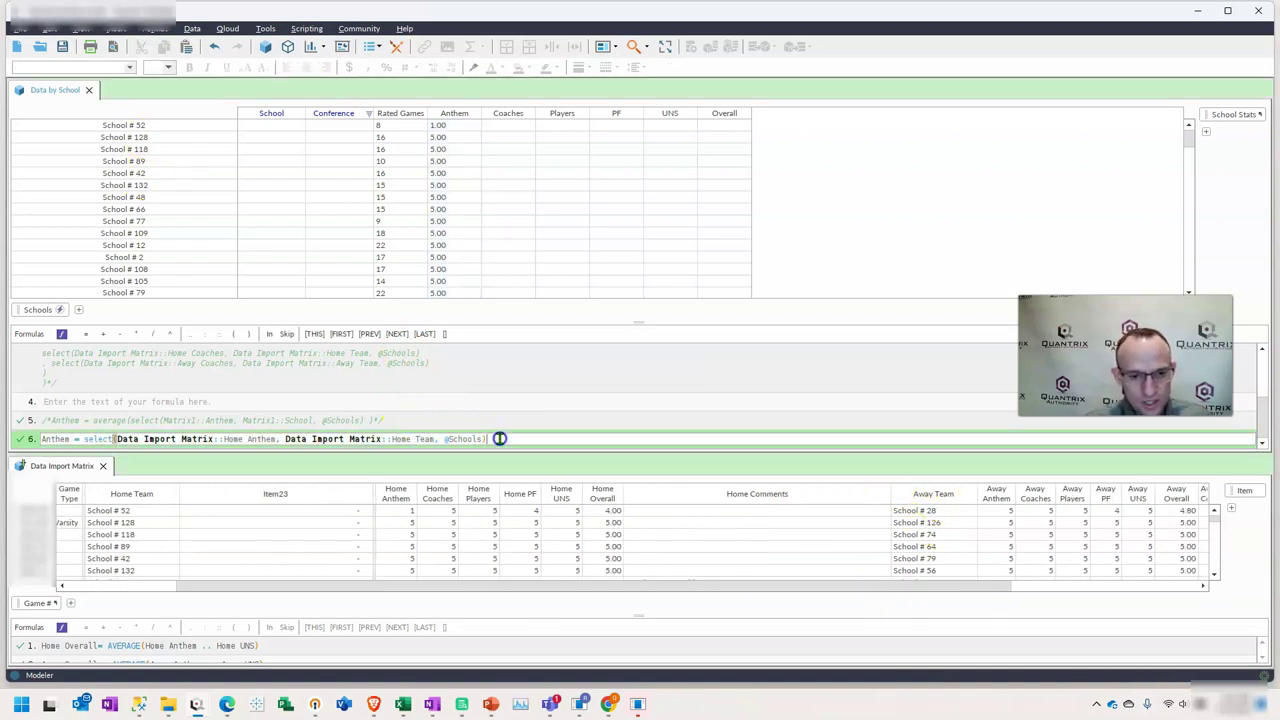
key("Return")
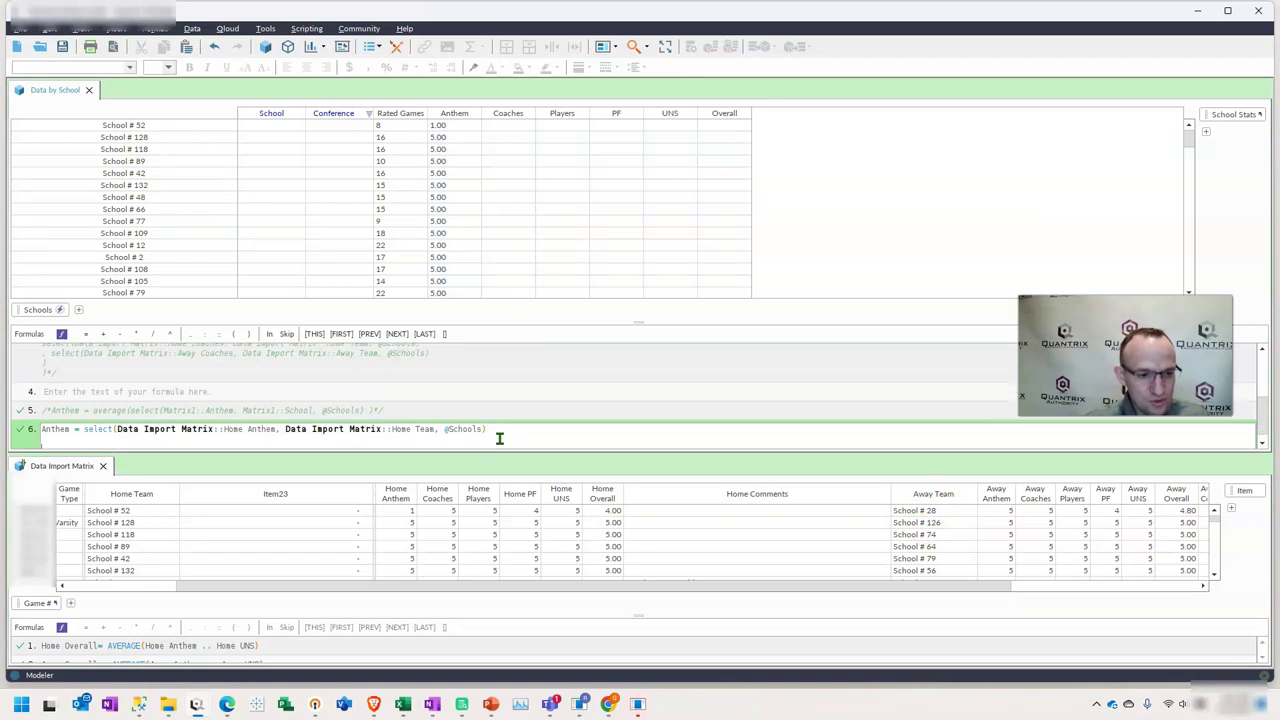
type("select(")
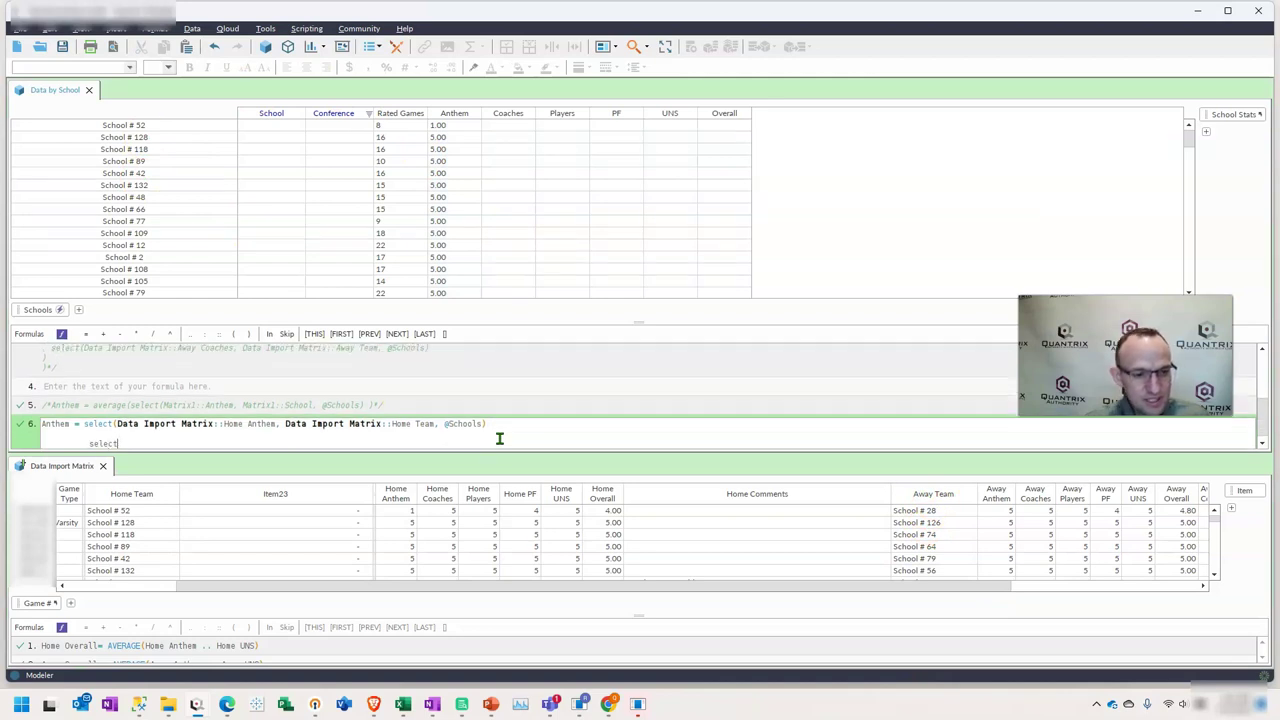
left_click(1000, 492)
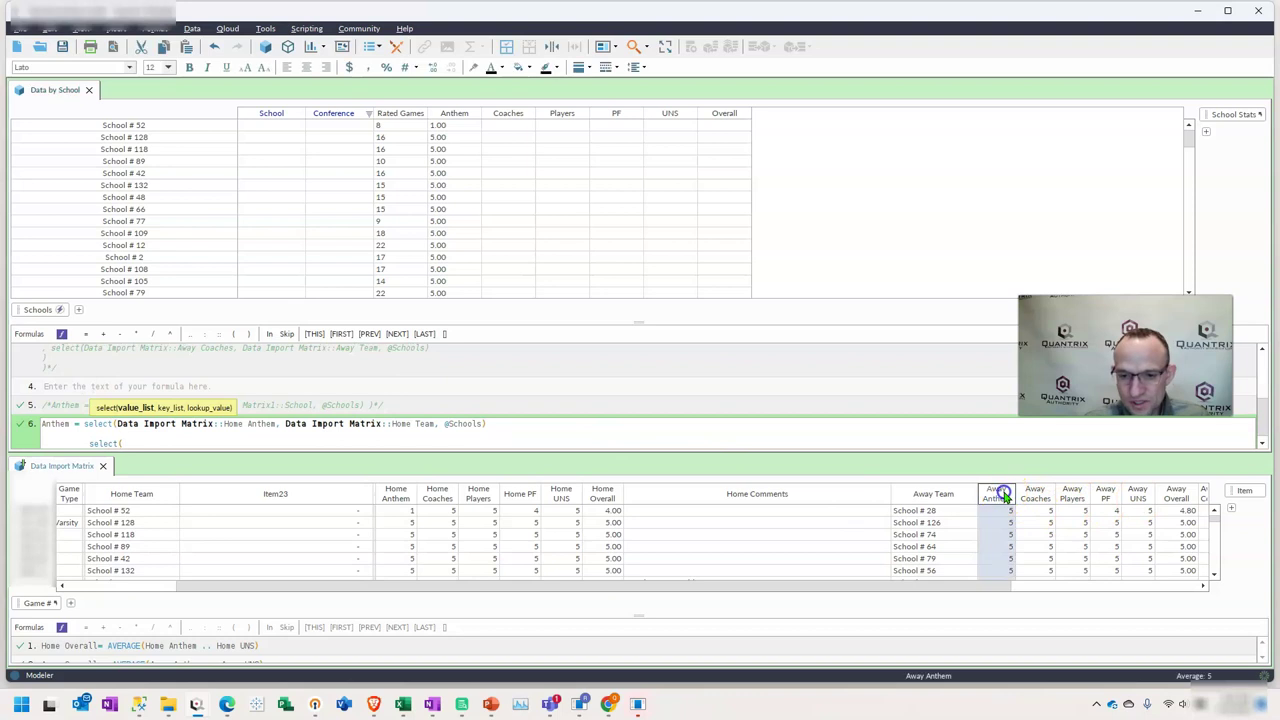
type(",")
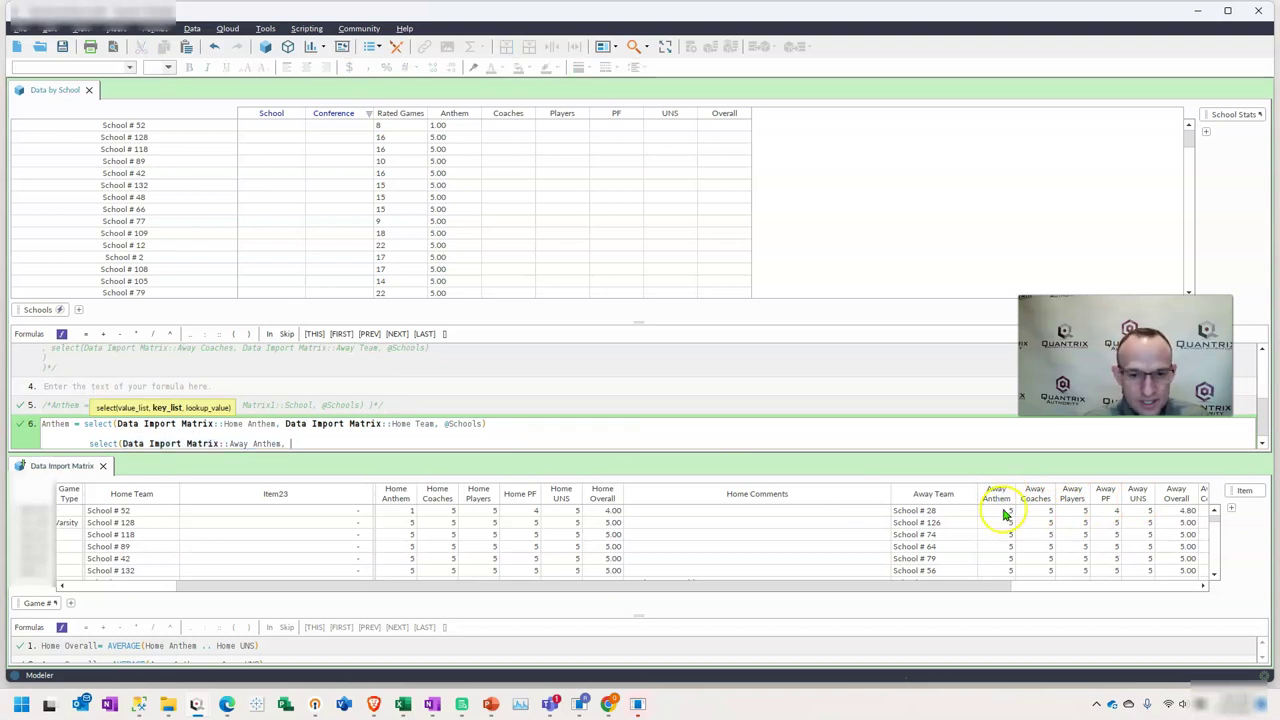
left_click(955, 496)
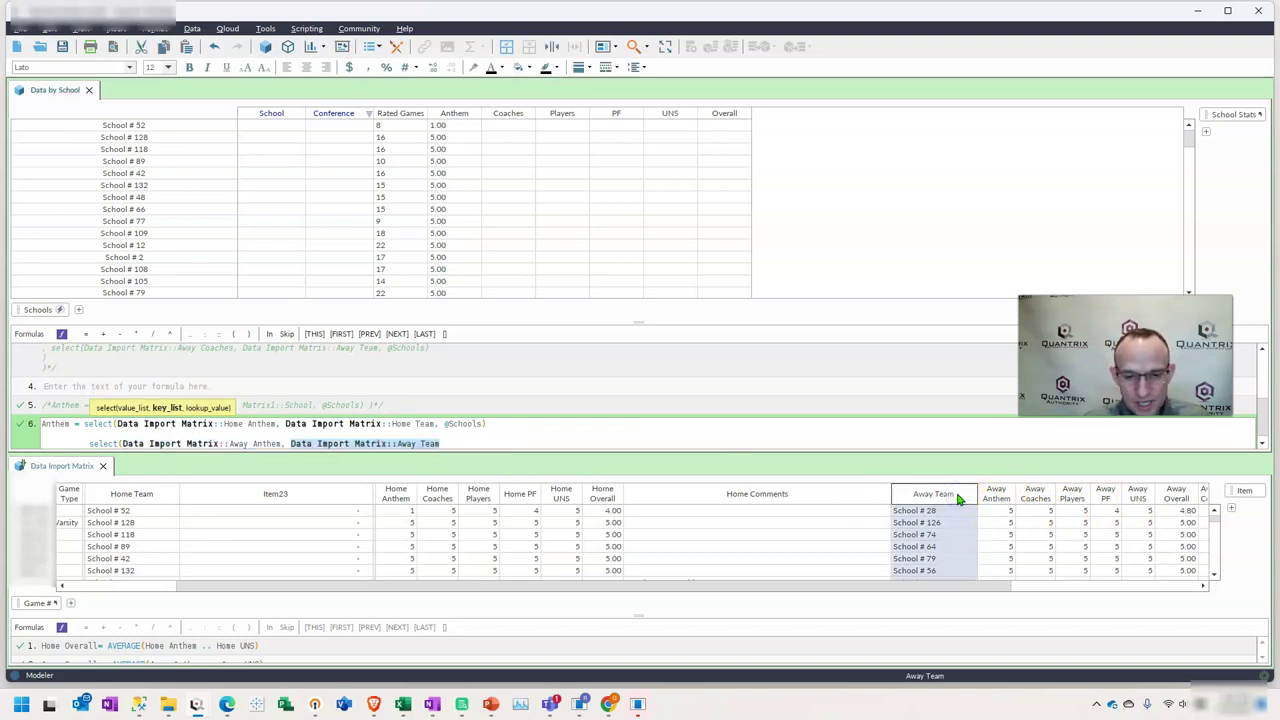
type(", ")
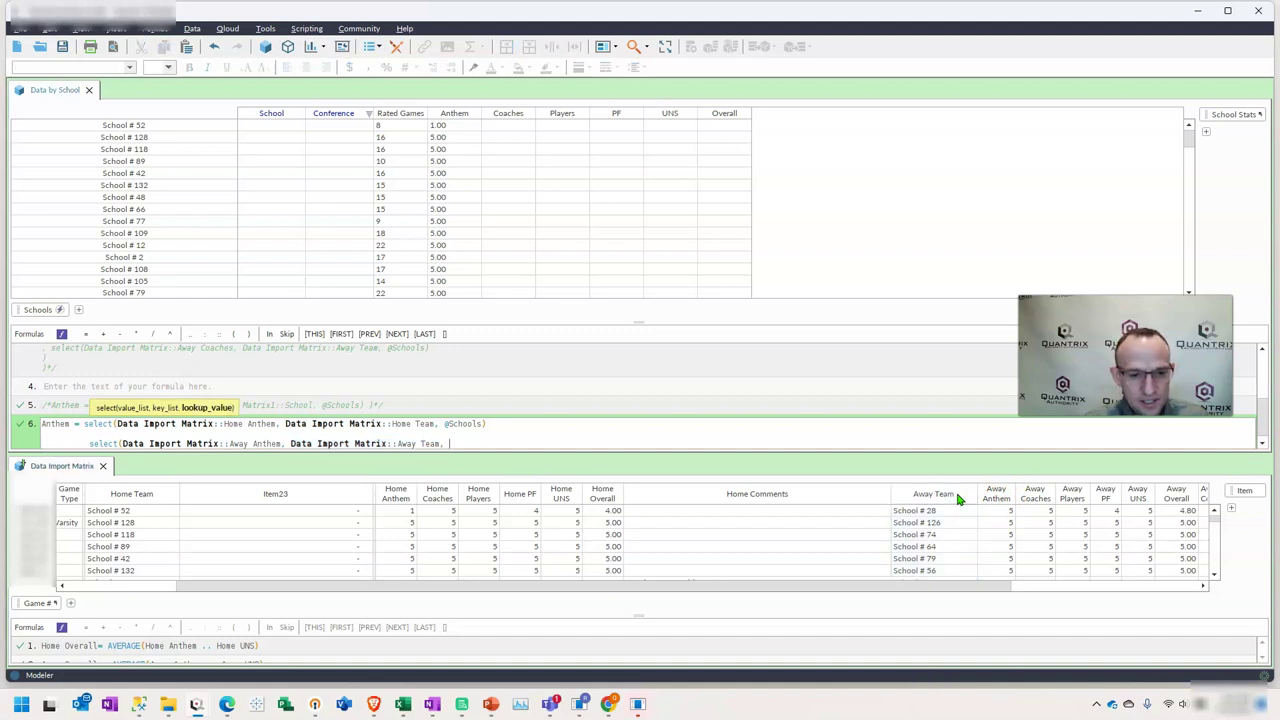
type("@S")
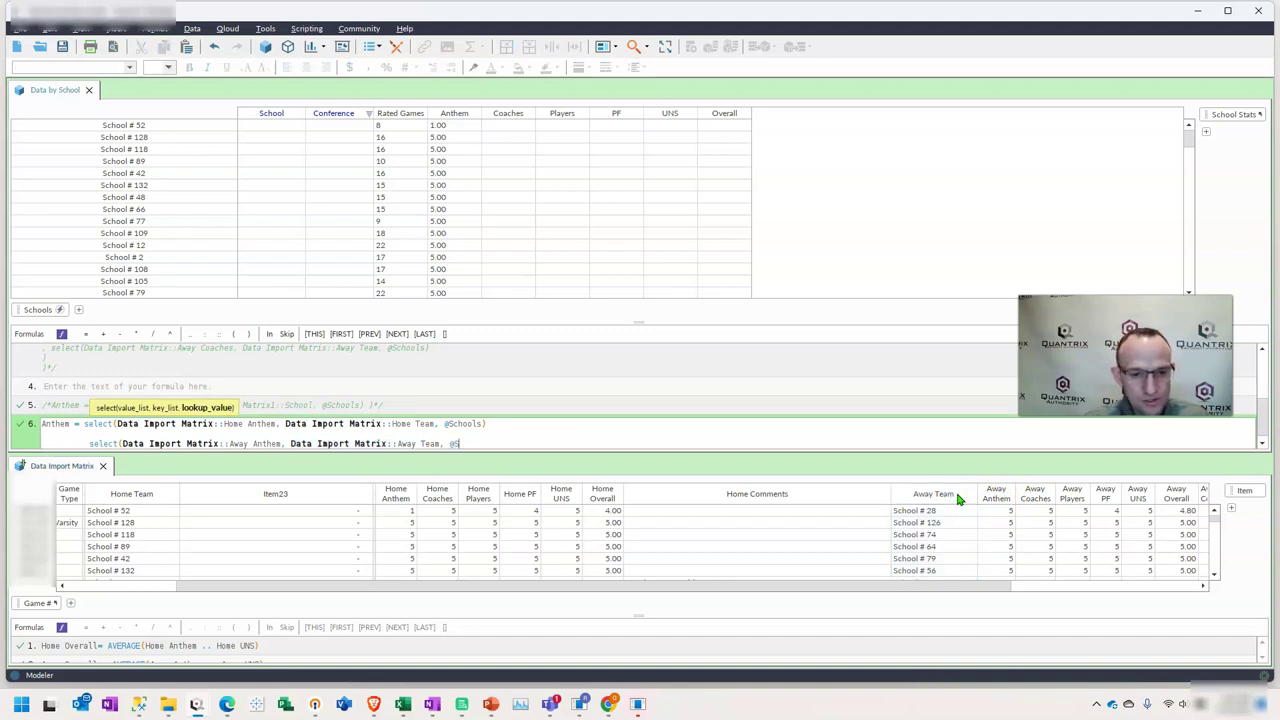
type("chools)")
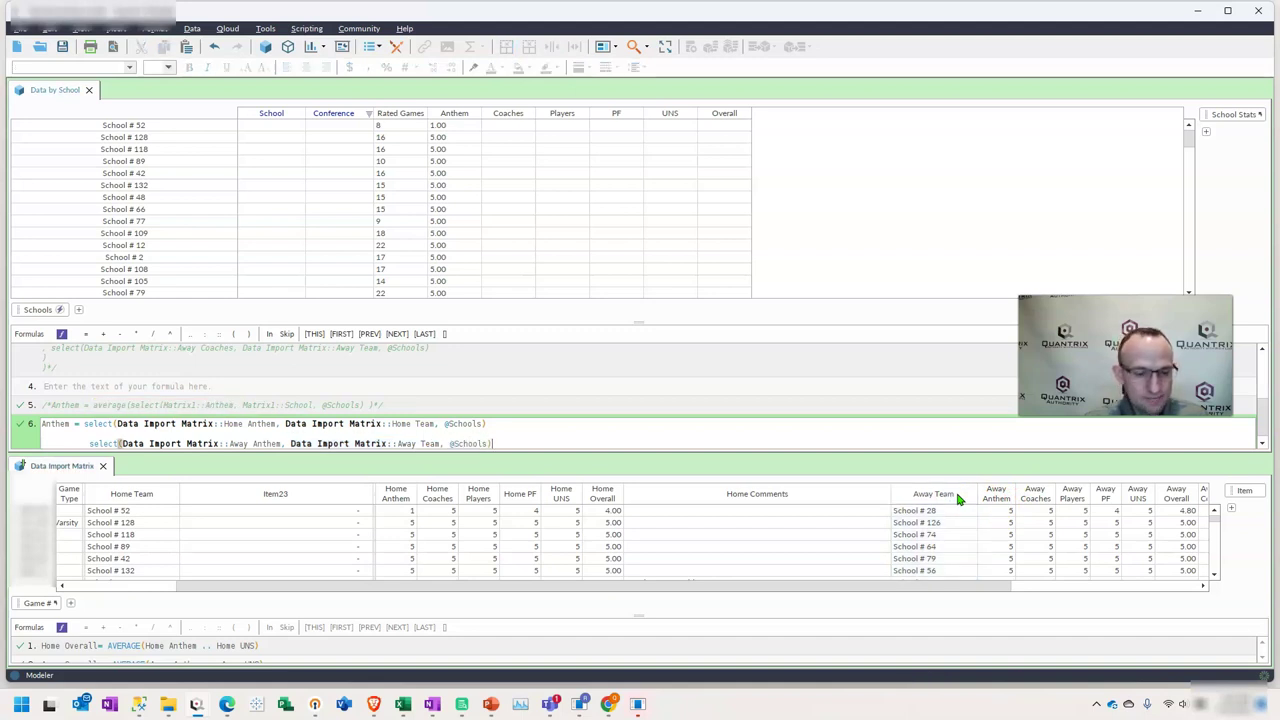
key("Return")
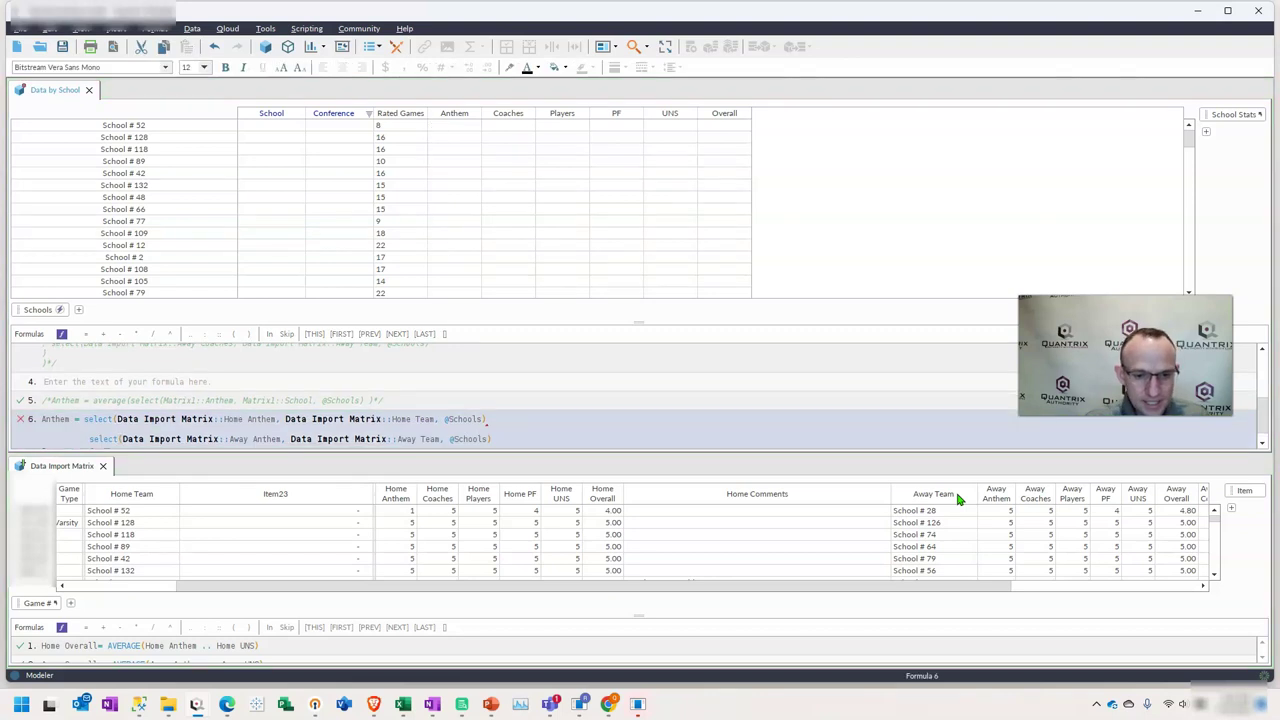
Step: Move the first select onto its own line and start typing concatlists before it, replacing average(
left_click(512, 436)
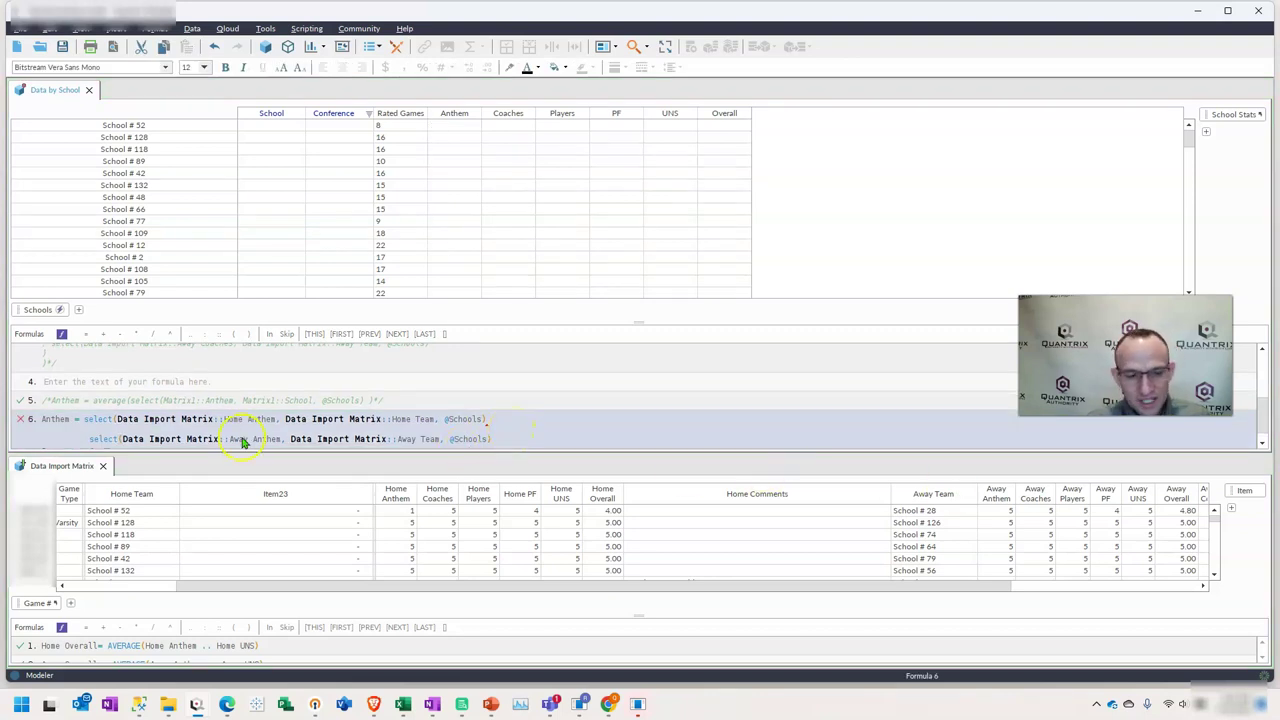
left_click(80, 420)
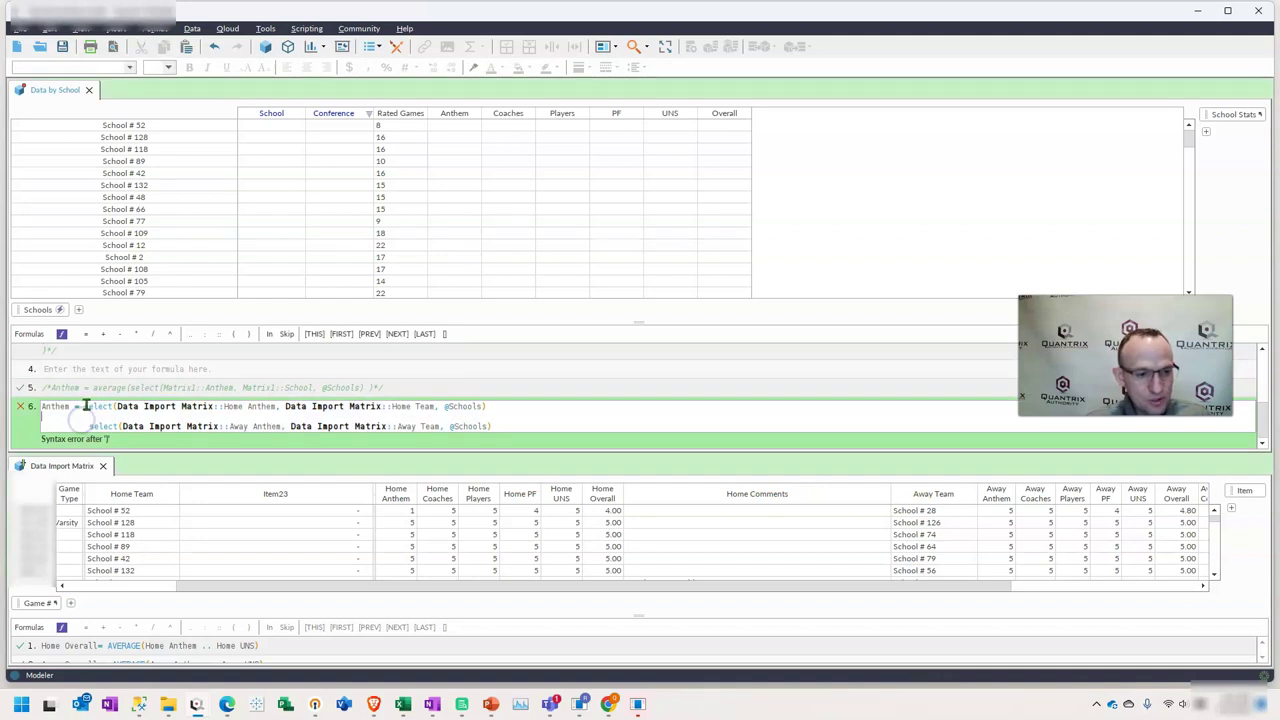
left_click(84, 406)
type("average(")
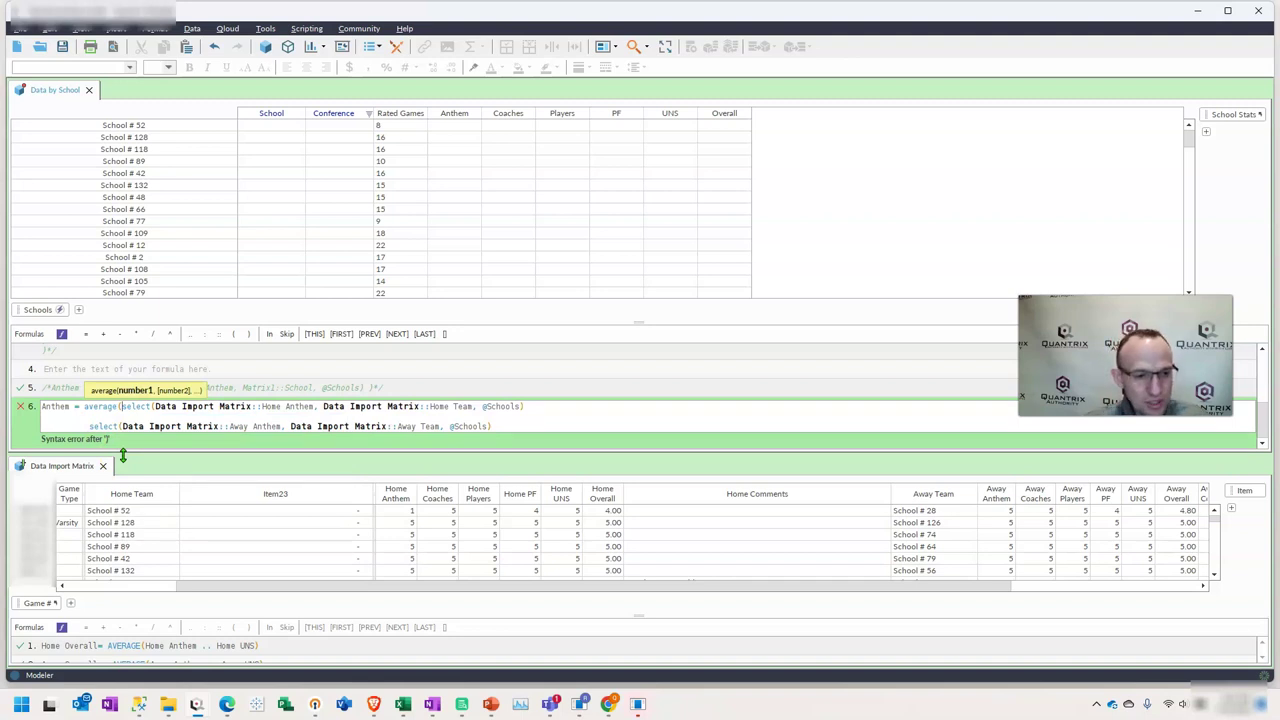
key("Return")
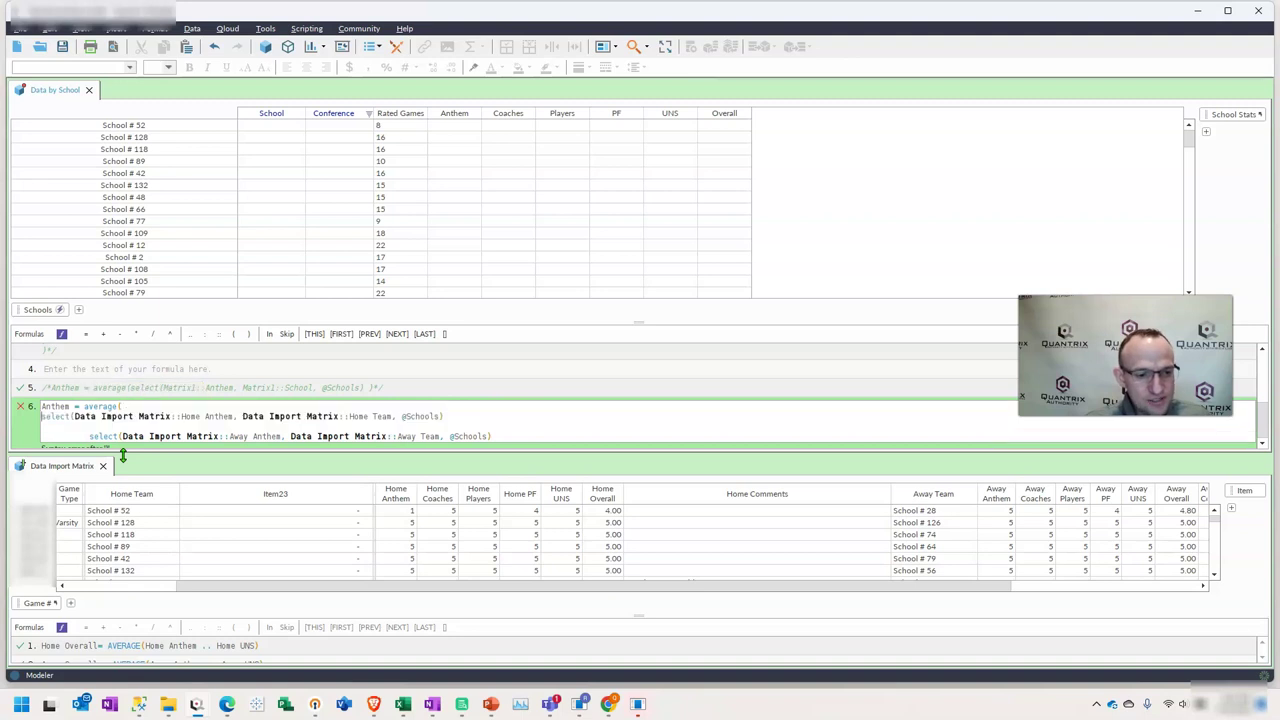
key("Up")
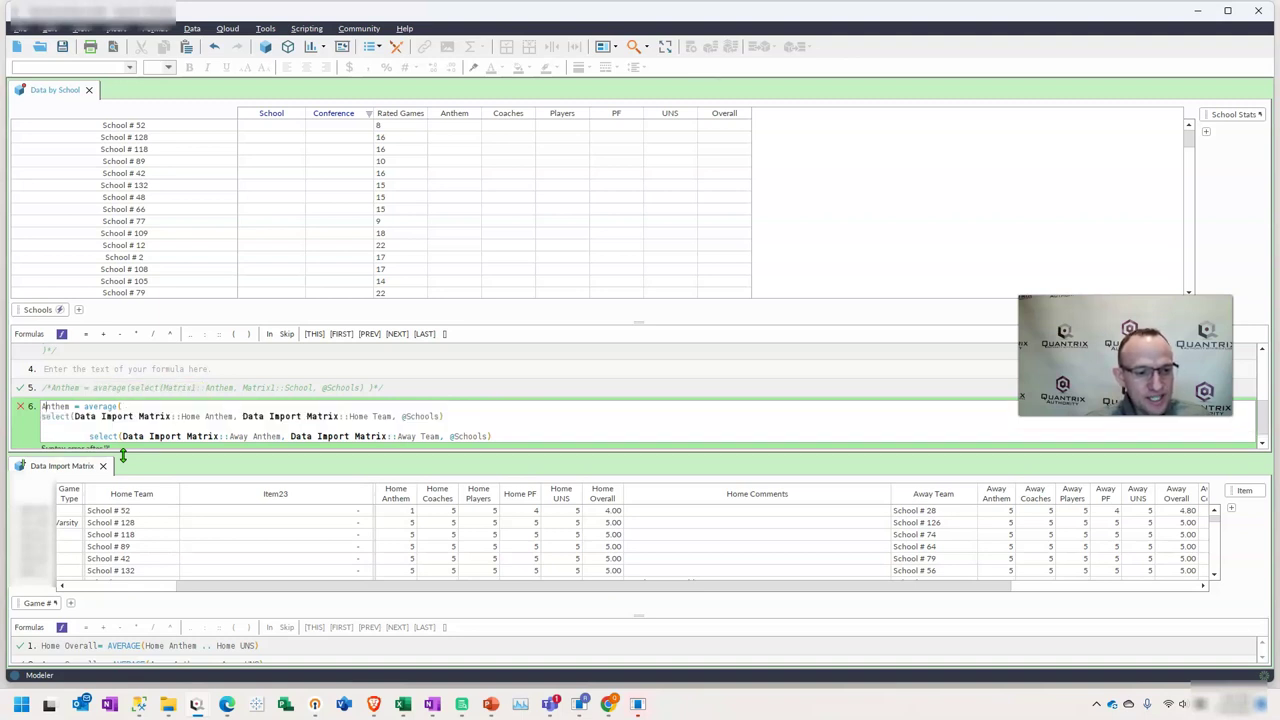
key("ctrl+shift+Right")
key("shift+Right")
key("BackSpace")
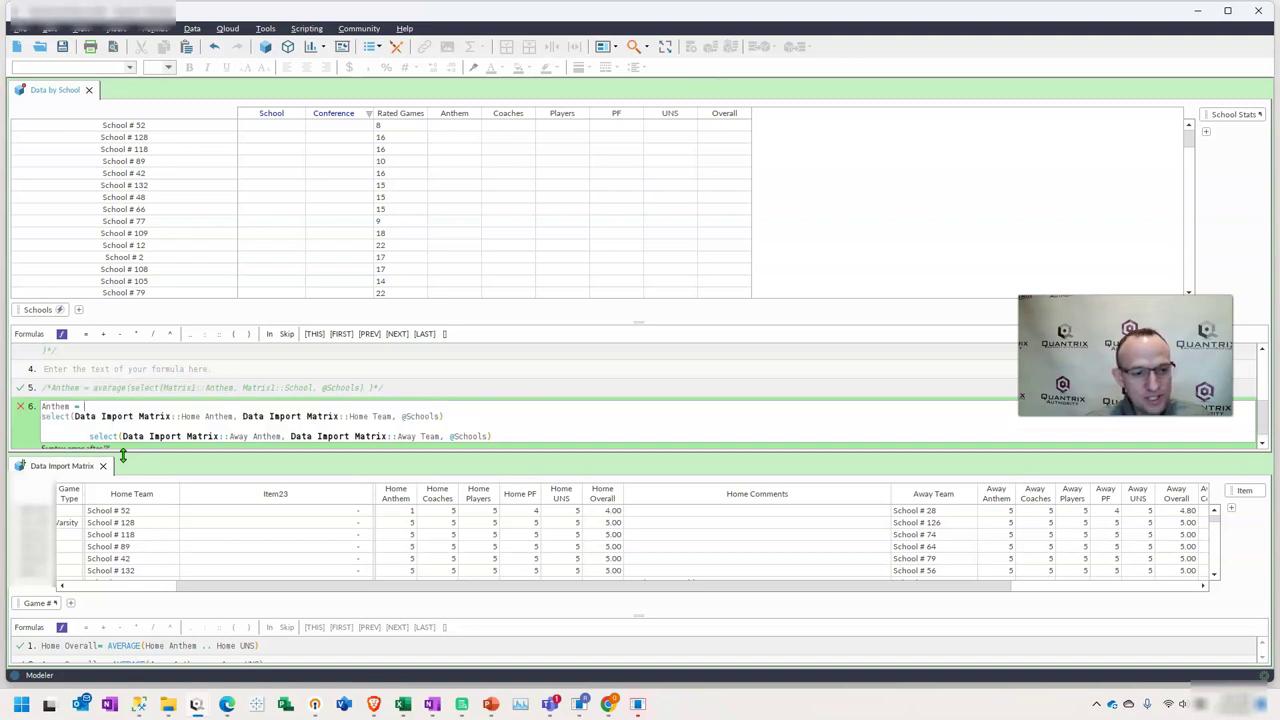
type("con")
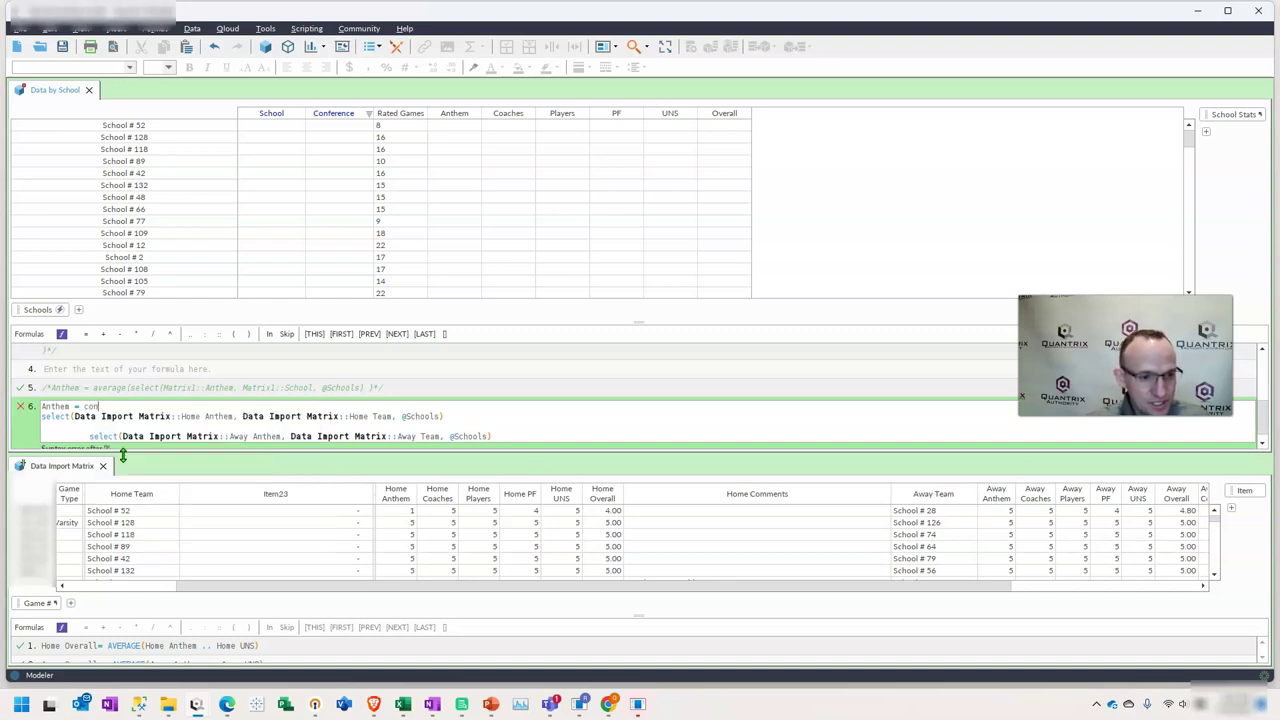
type("ca")
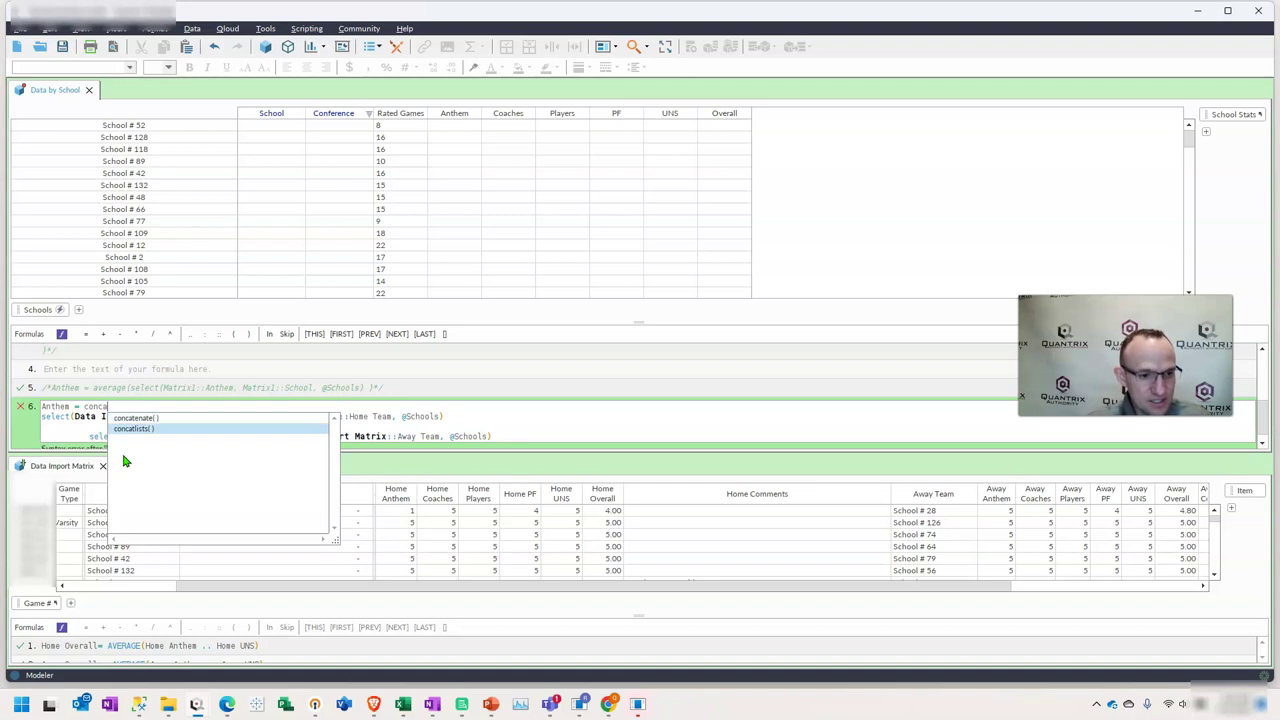
Step: Complete concatlists(home select, away select) with the comma and closing parenthesis, then select School # 52's Anthem
key("Return")
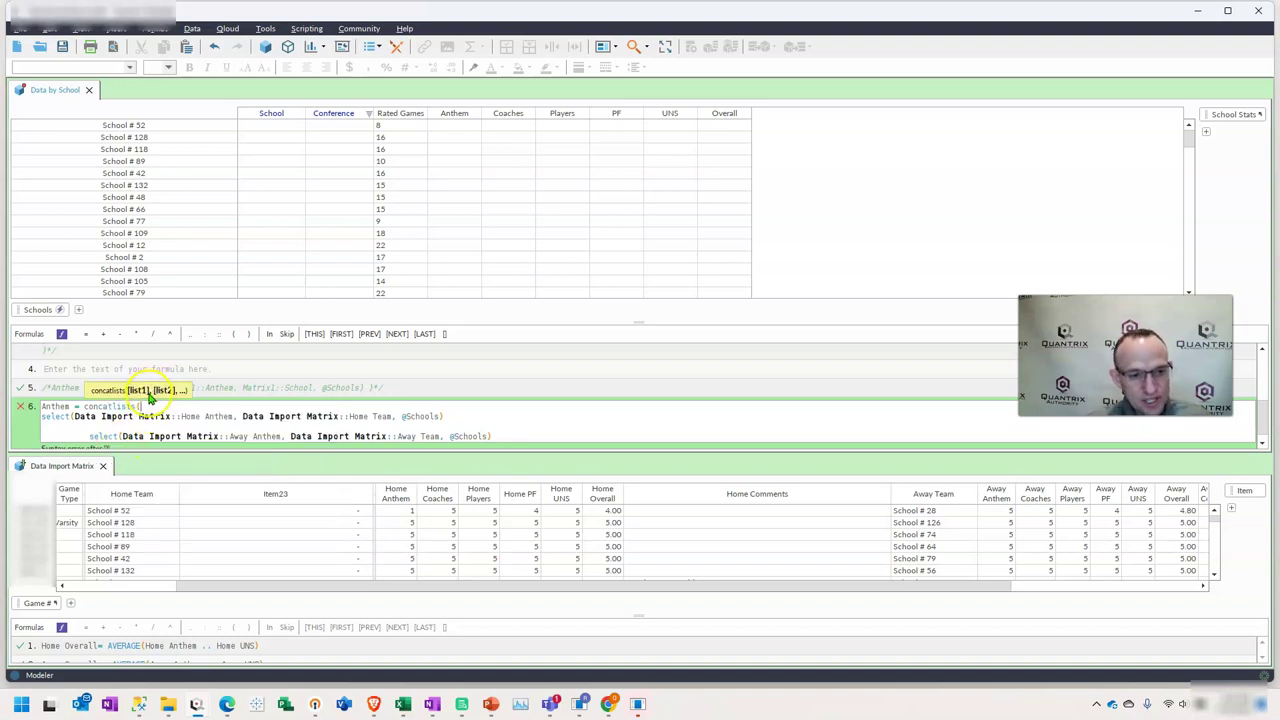
left_click(70, 428)
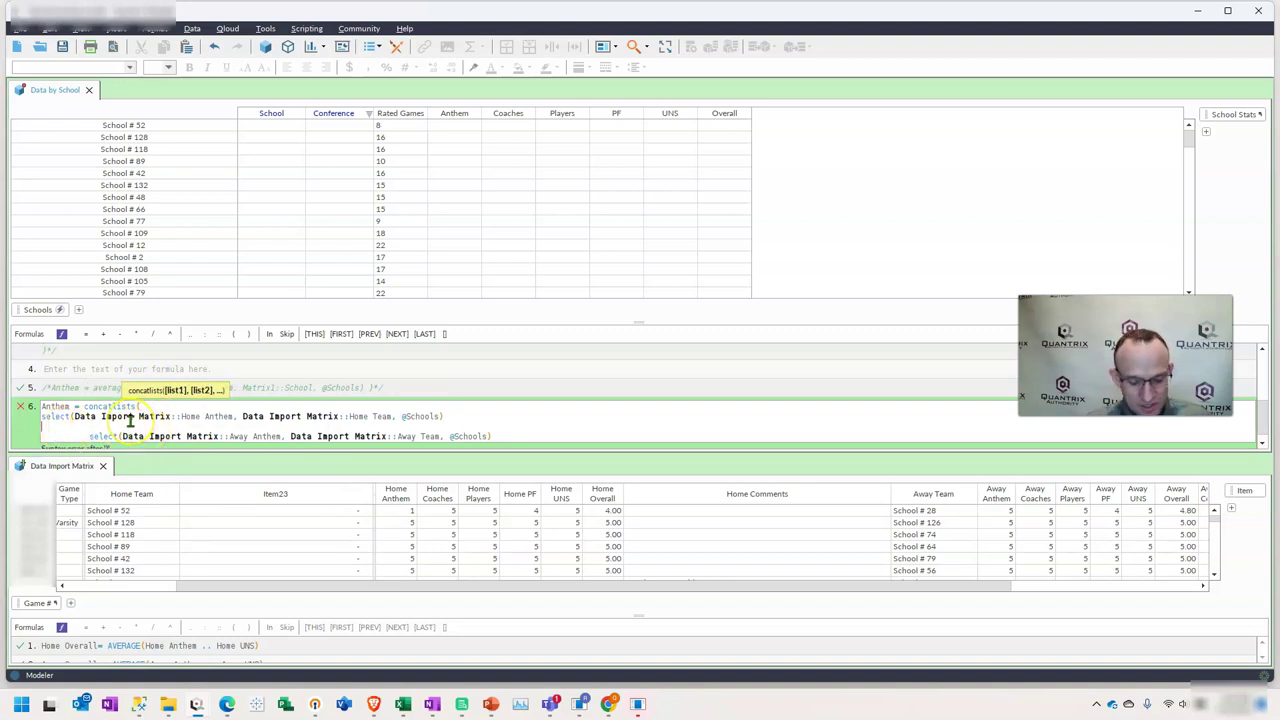
type(",")
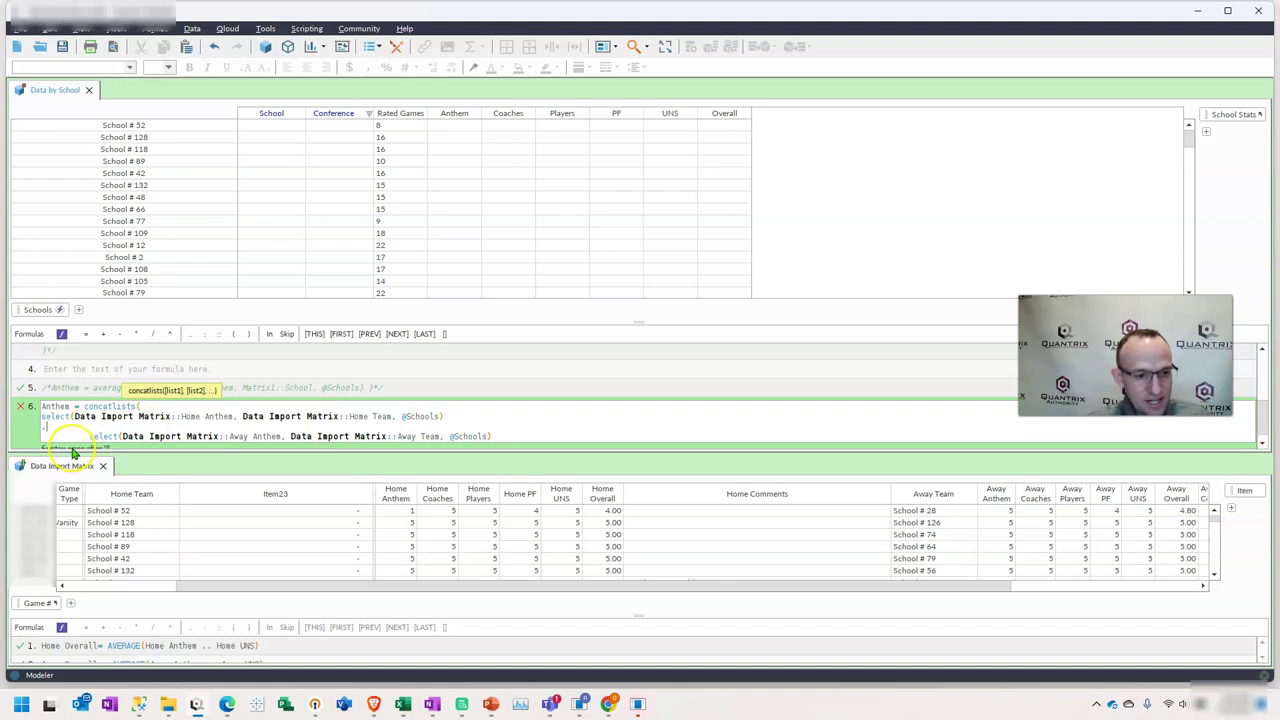
double_click(59, 436)
key("BackSpace")
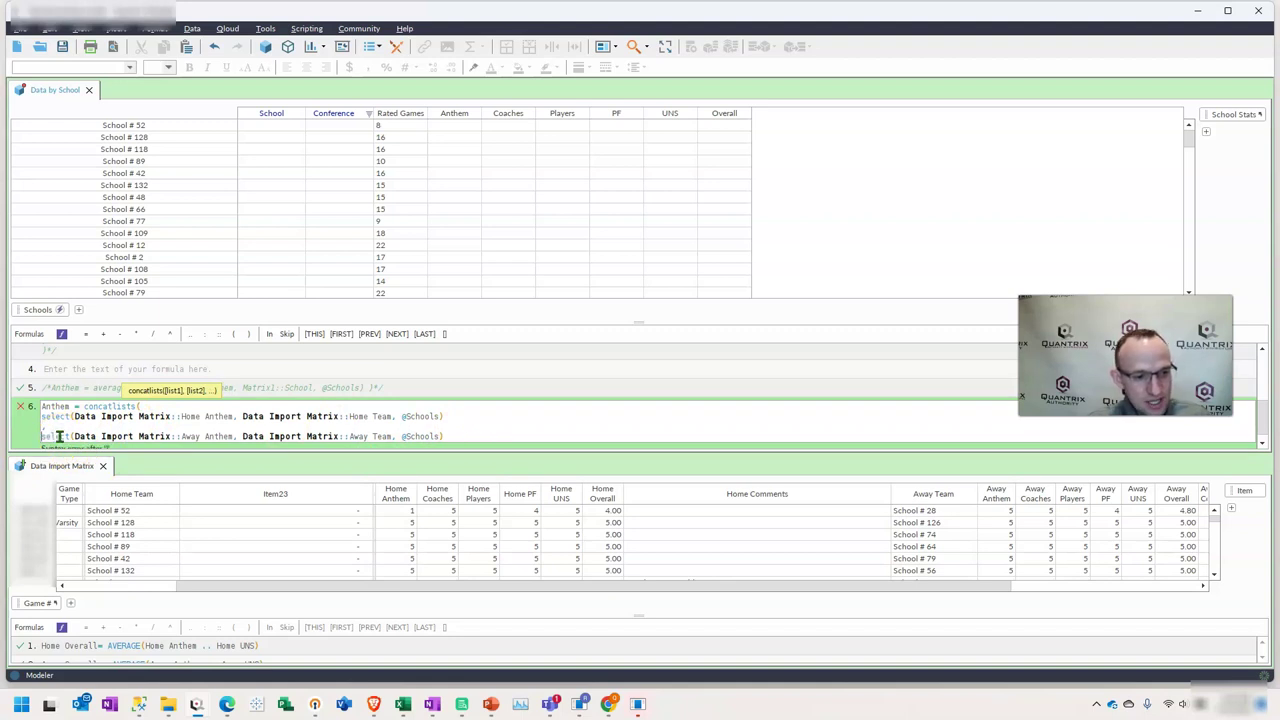
left_click(561, 449)
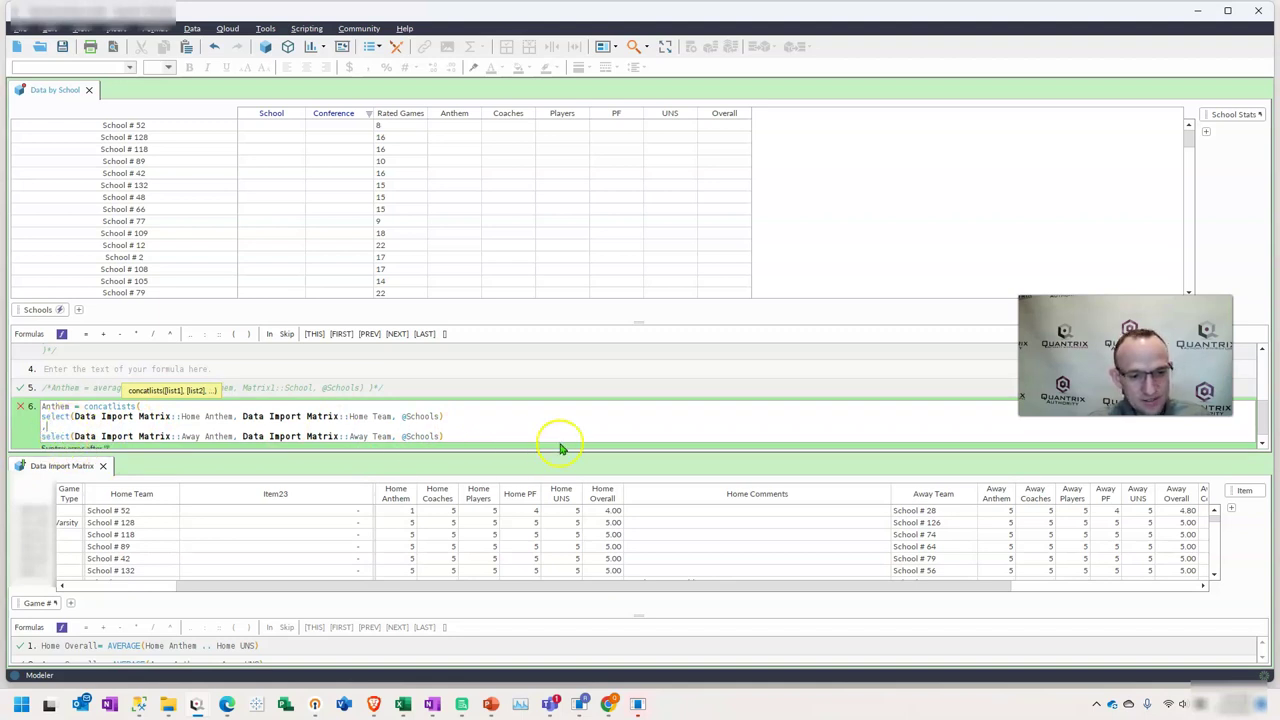
key("Return")
type(")")
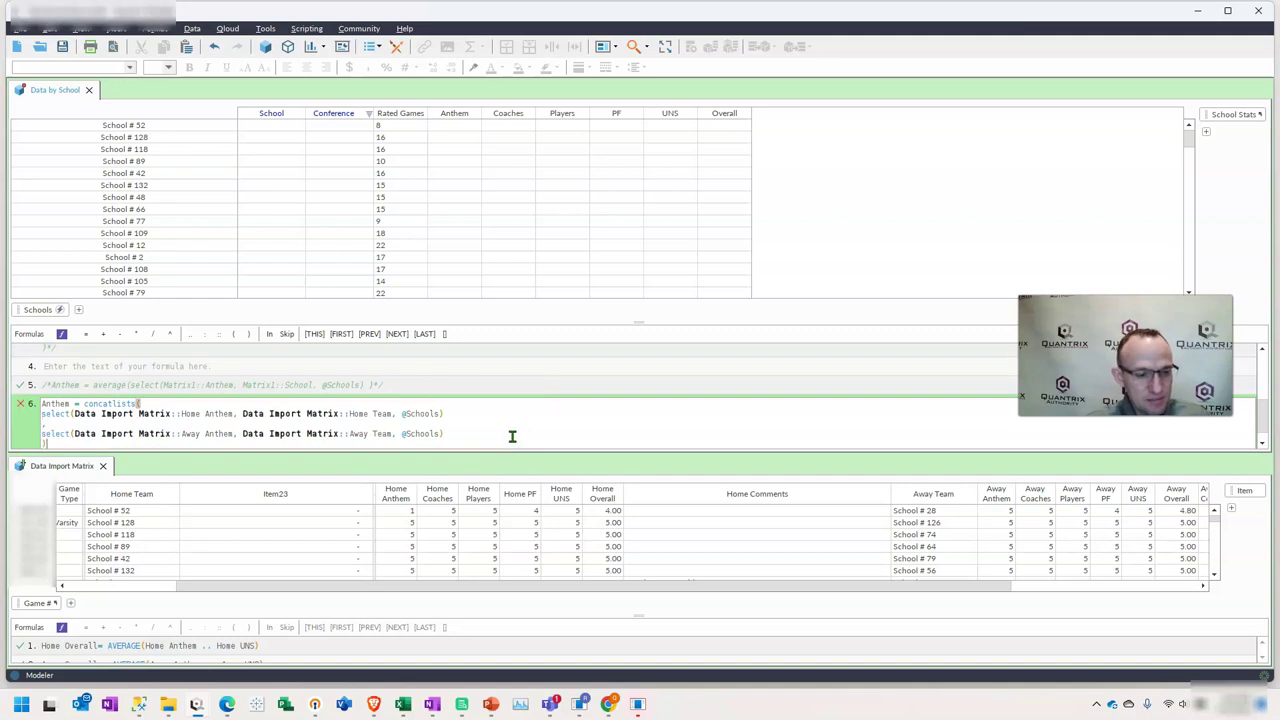
key("Return")
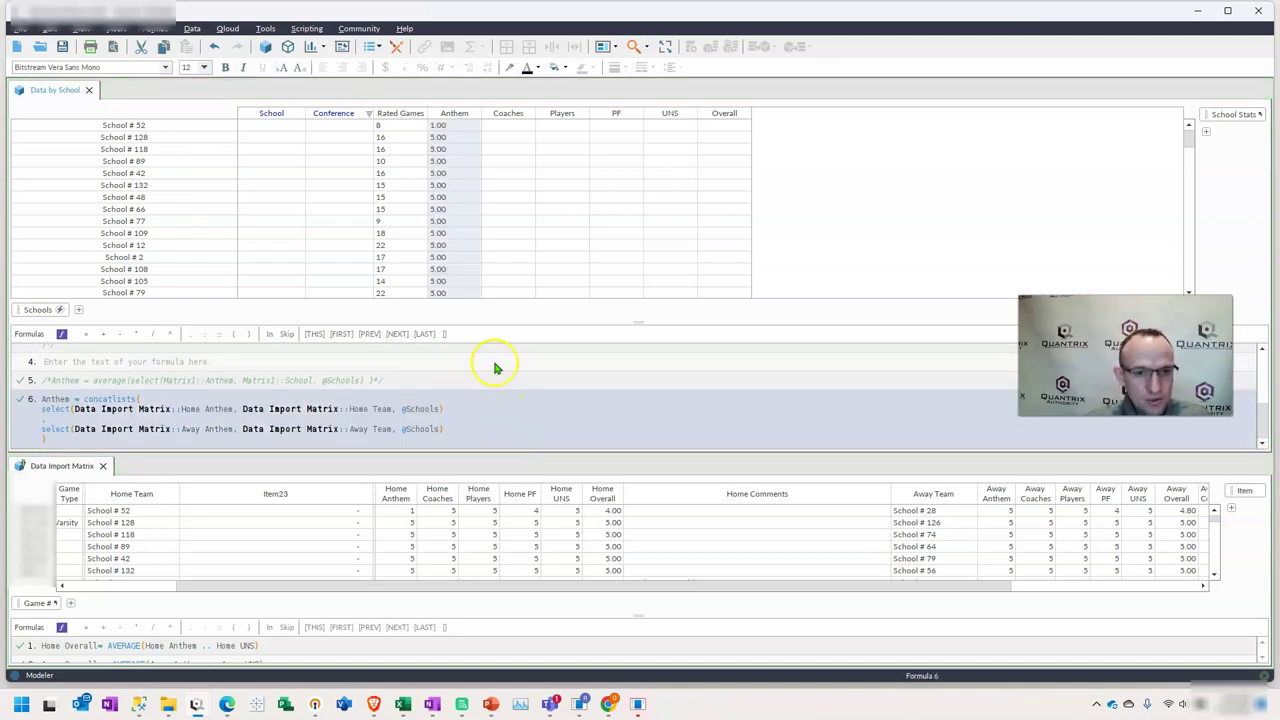
left_click(457, 126)
Step: Inspect School # 52's Anthem dependencies and examine the concatlists part of its formula
key("ctrl+shift+d")
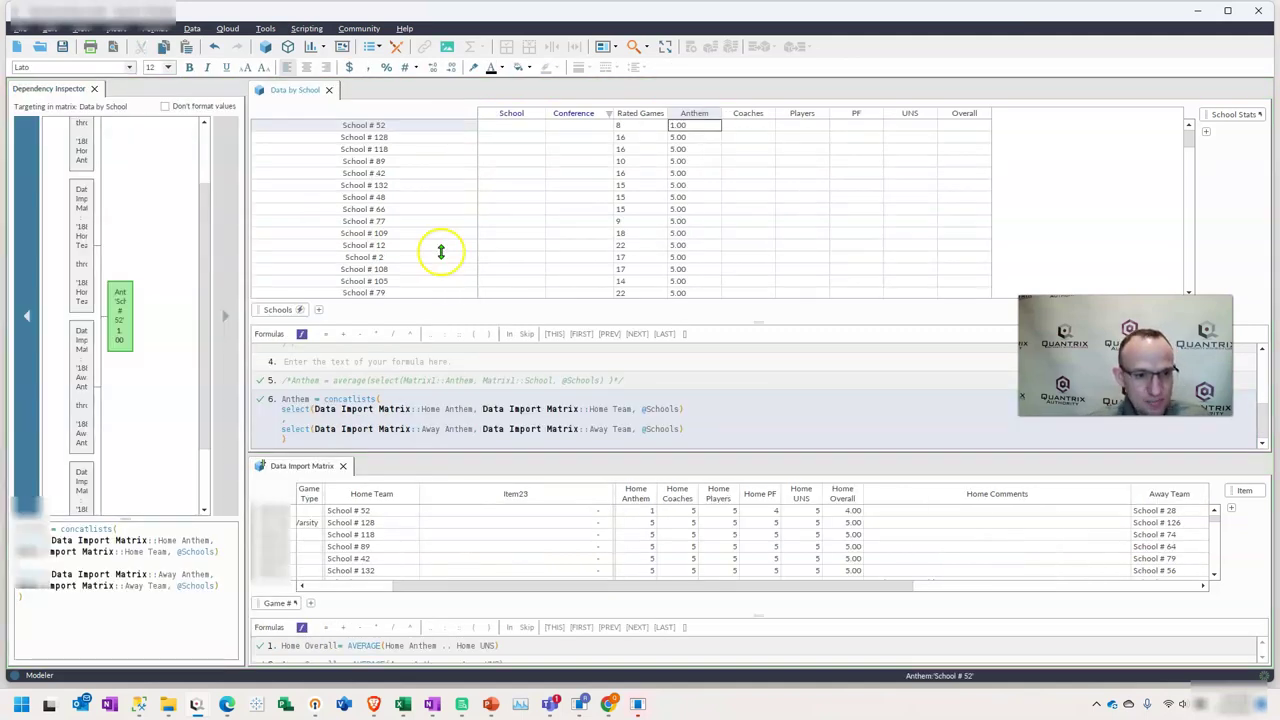
left_click(113, 527)
mouse_move(104, 532)
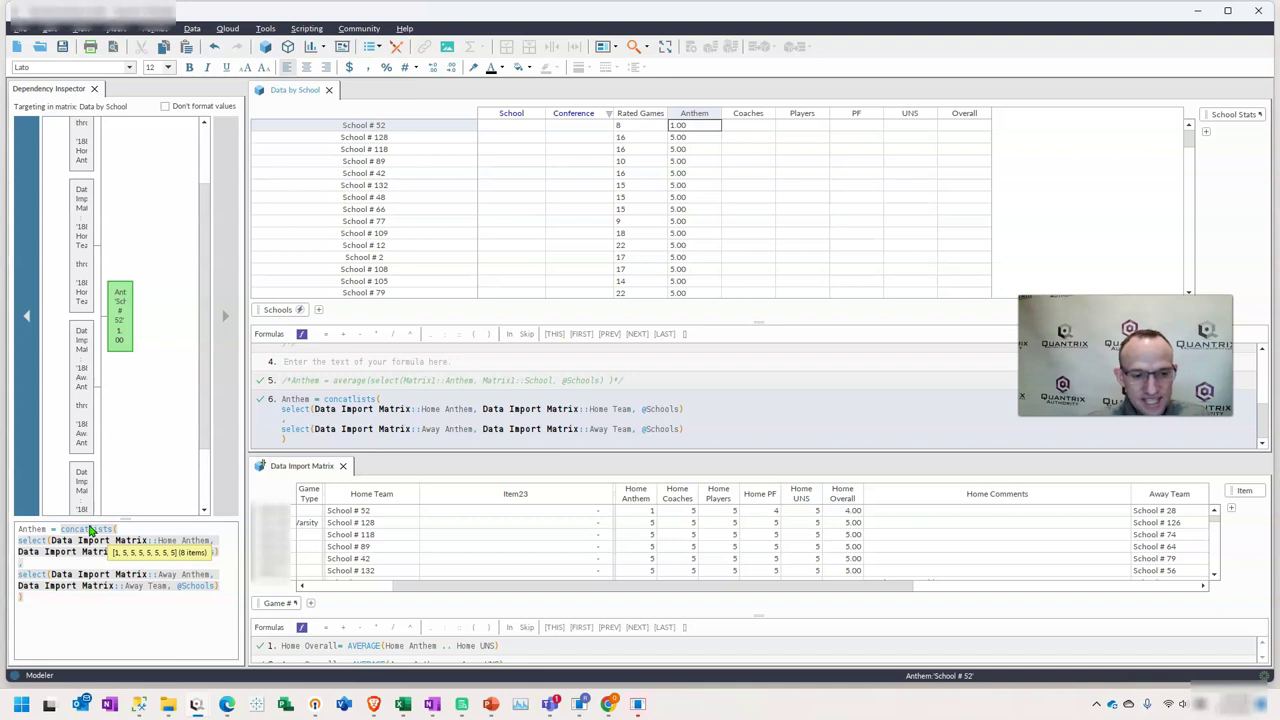
Step: Wrap concatlists in average() so School # 52's Anthem shows 4.50
left_click(325, 402)
left_click(322, 402)
type("average(")
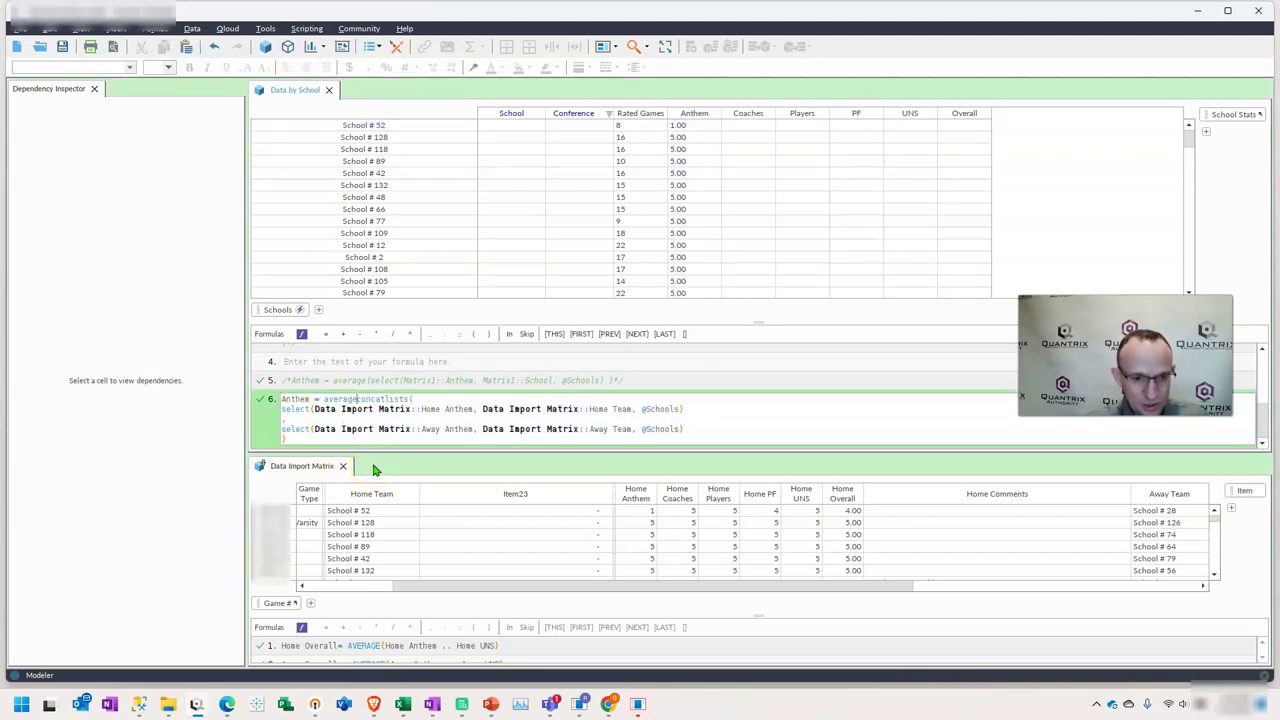
key("ctrl+End")
key("Return")
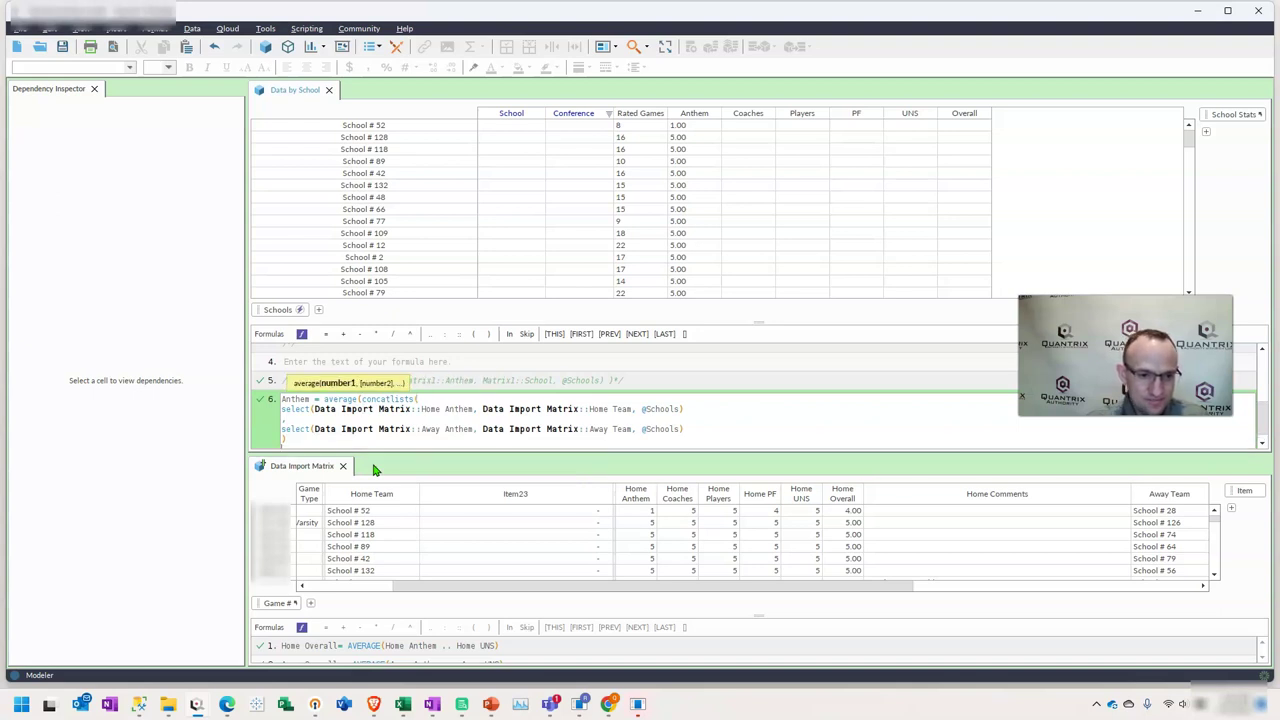
type(")")
key("Return")
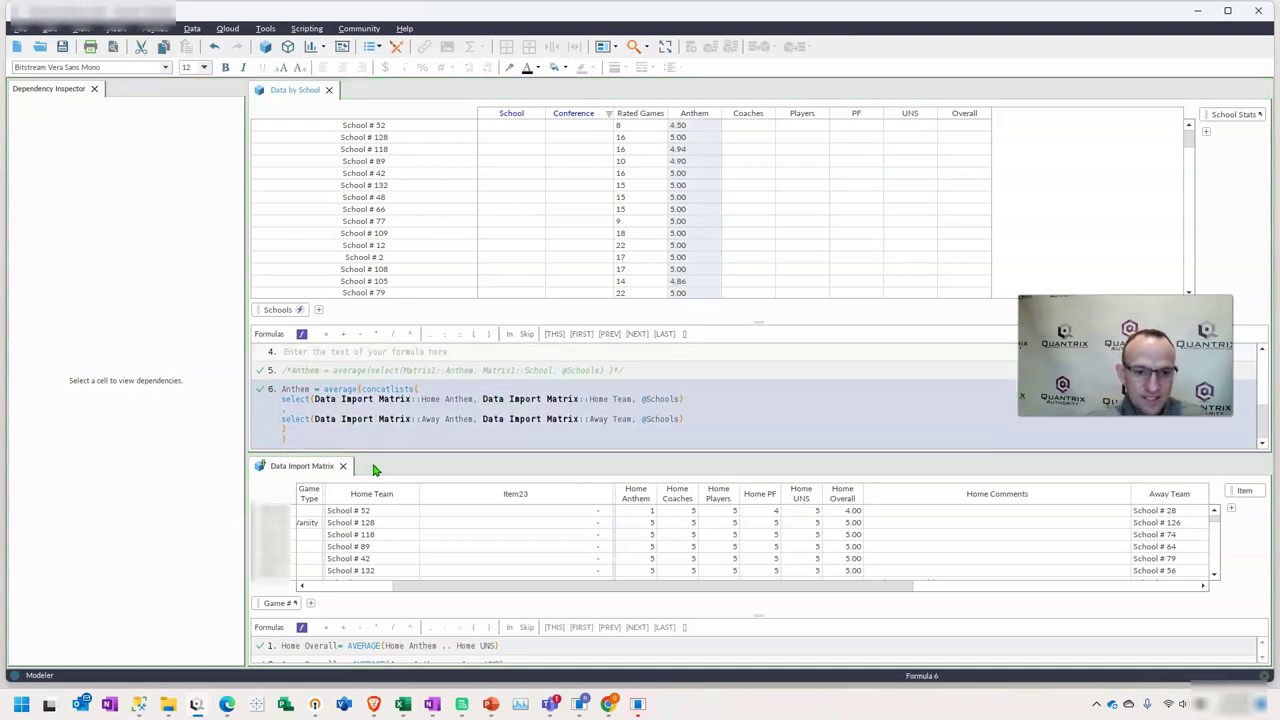
left_click(700, 126)
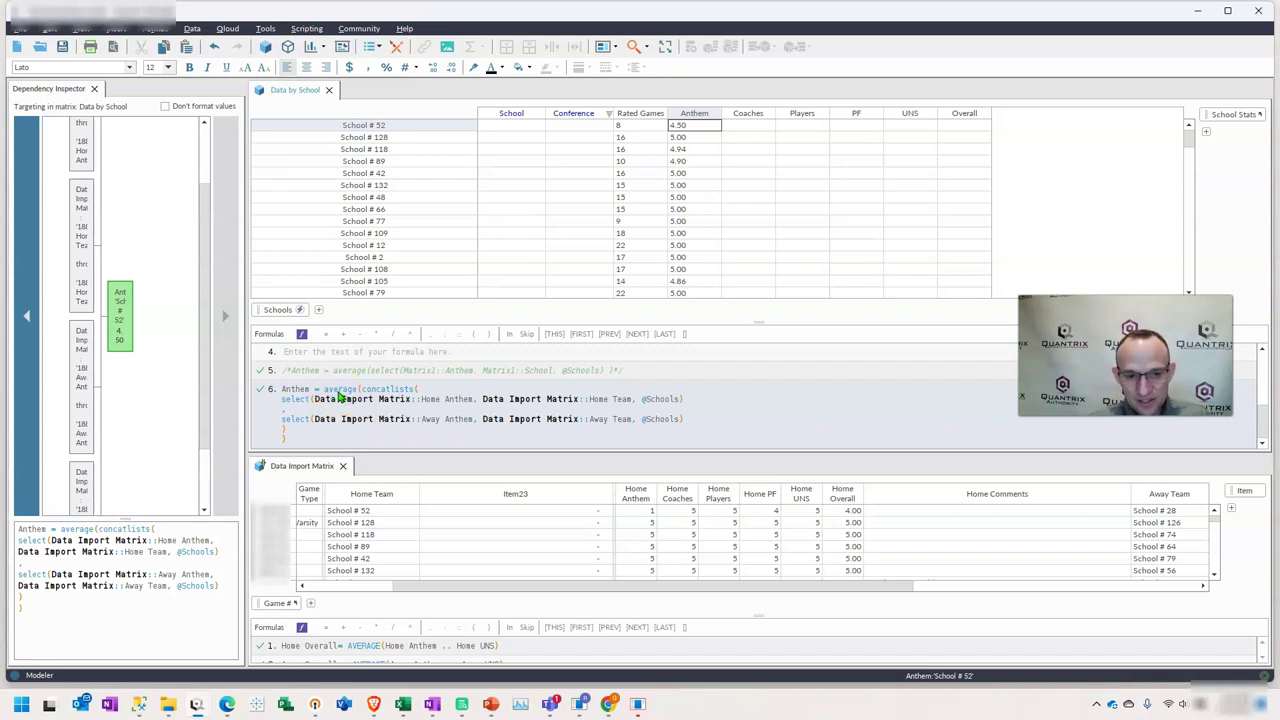
Step: Review the finished average(concatlists(...)) formula, then bring up the 'Quantrix in 60 minutes' guide
left_click(630, 442)
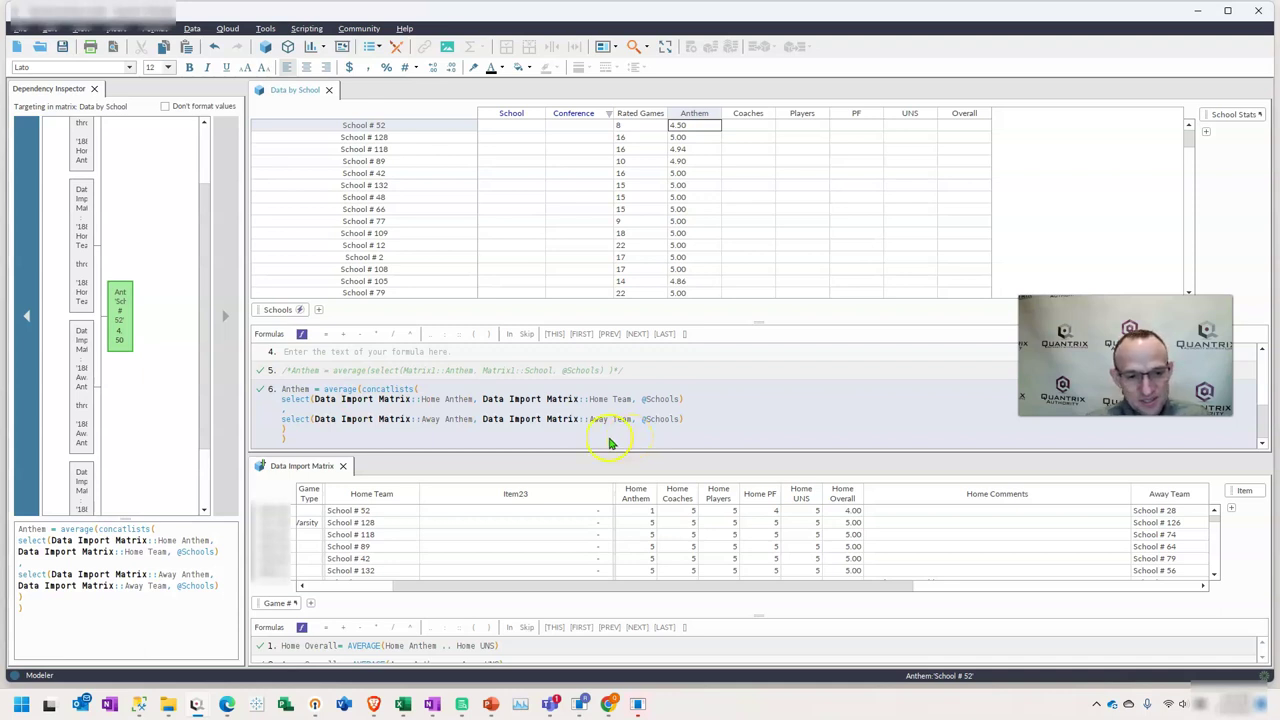
left_click(393, 397)
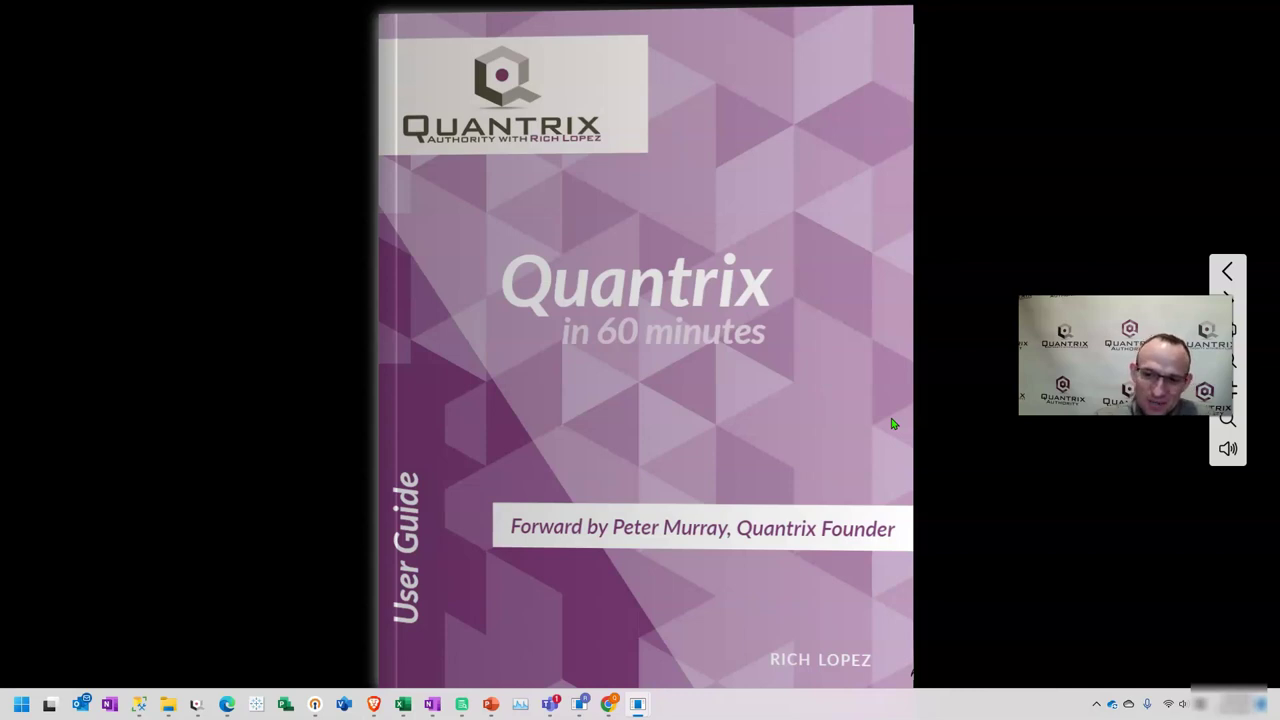
Step: Flip past the guide's cover and To the Reader pages to the table of contents
left_click(735, 325)
left_click(820, 364)
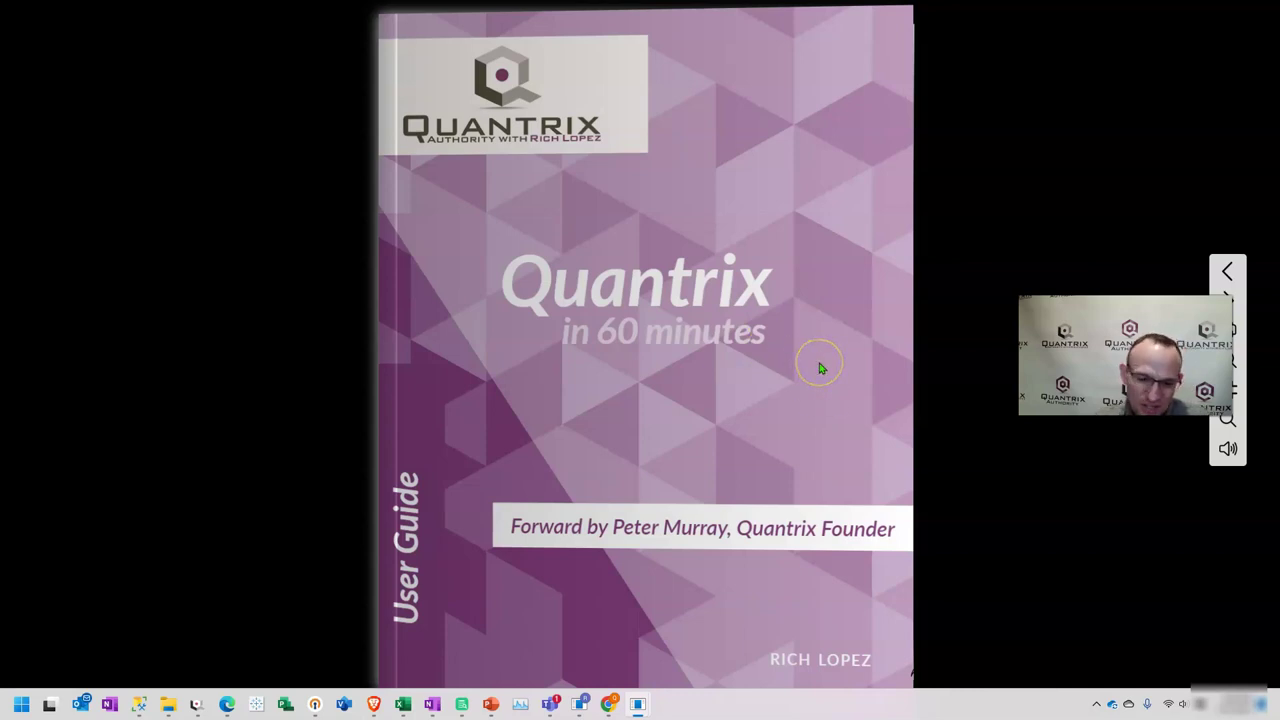
left_click(877, 374)
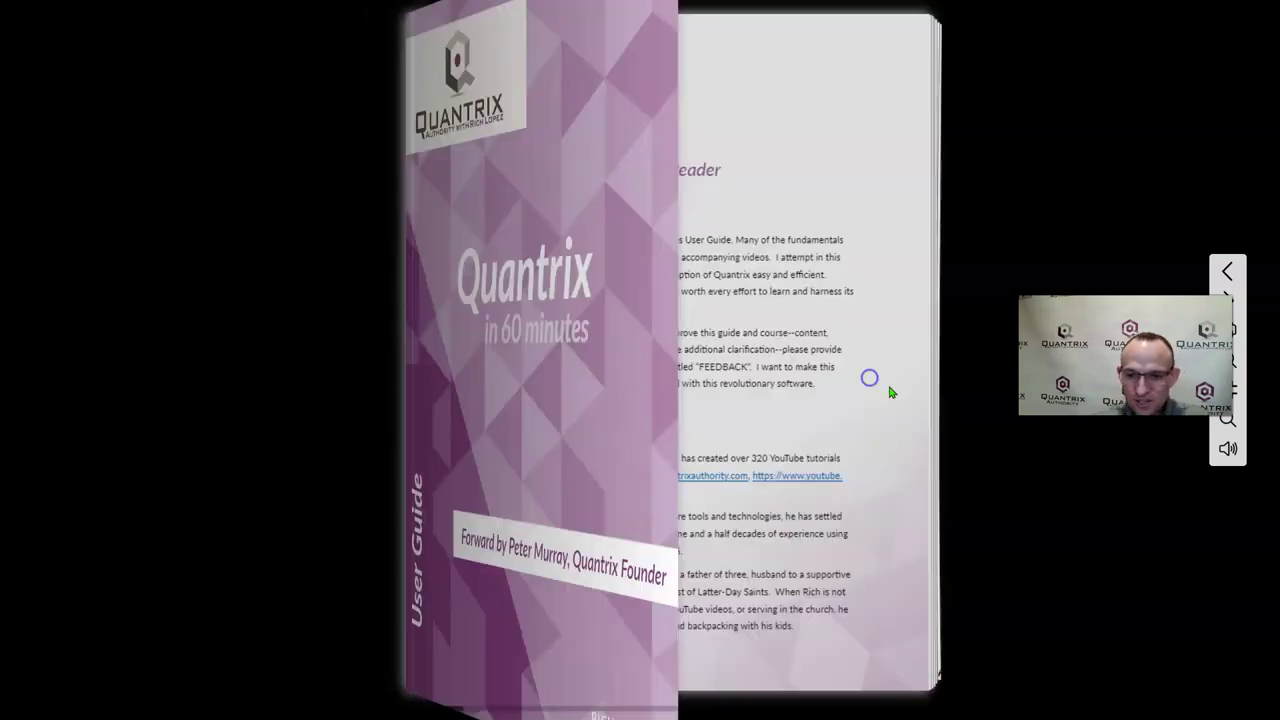
left_click(908, 405)
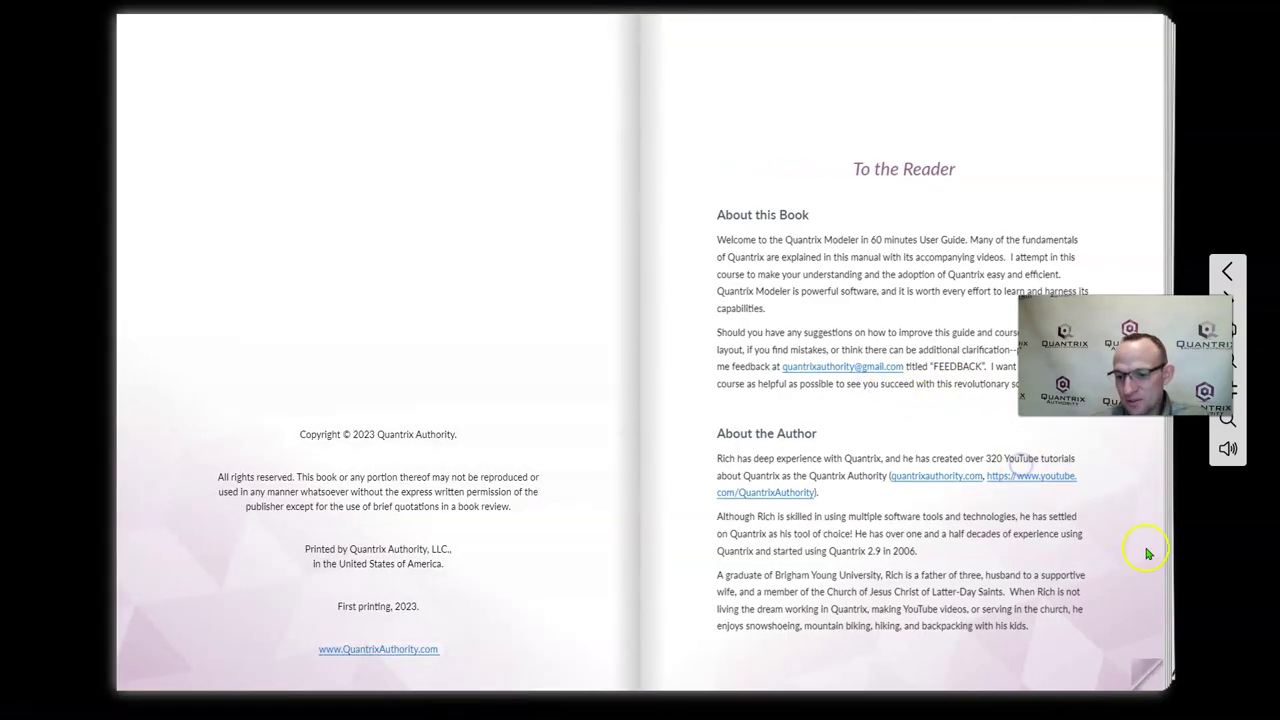
left_click(1140, 692)
left_click(1160, 680)
Step: Zoom in on the contents, zoom back out, and turn to the Section One pages 5–6 spread
double_click(1160, 682)
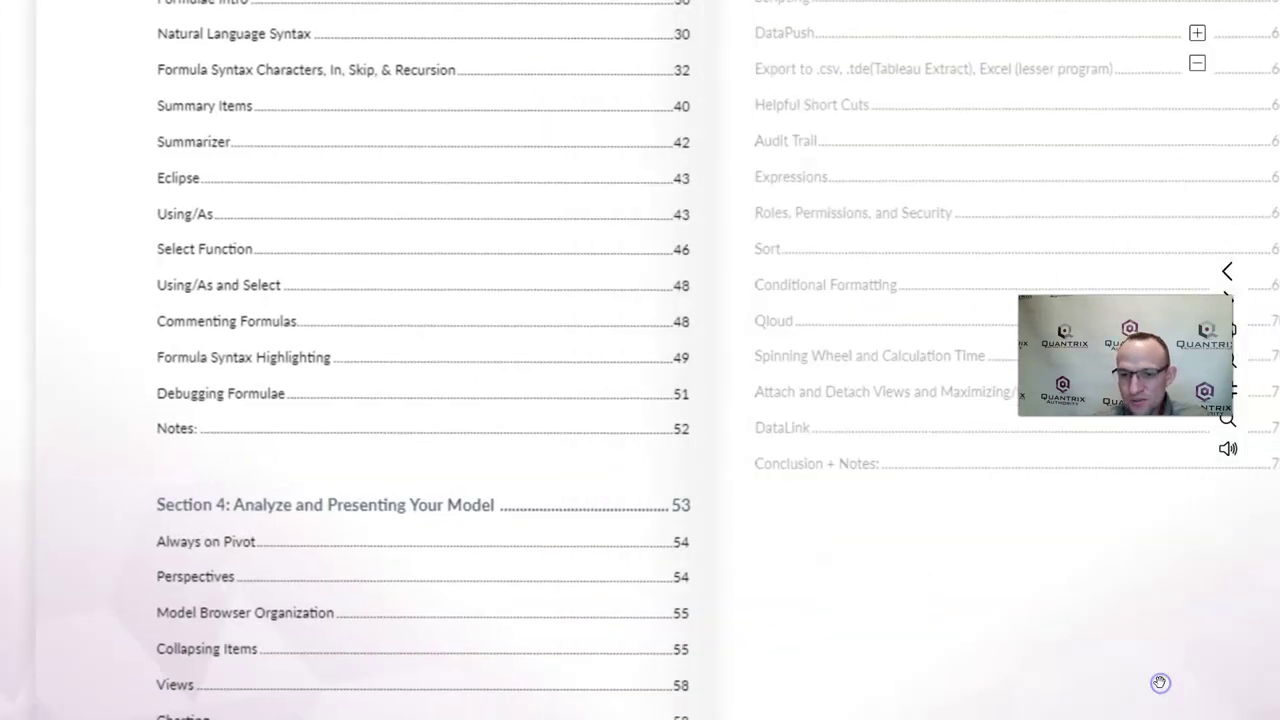
left_click(1199, 70)
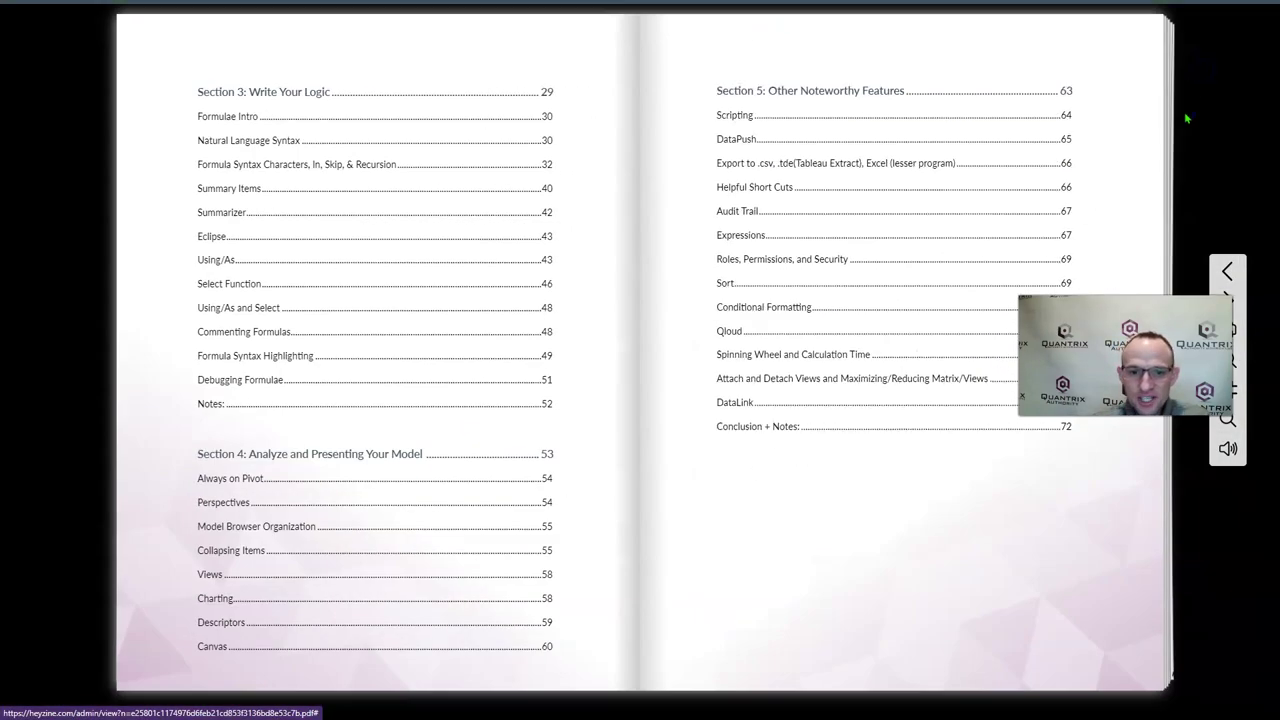
left_click(1152, 675)
left_click(1153, 675)
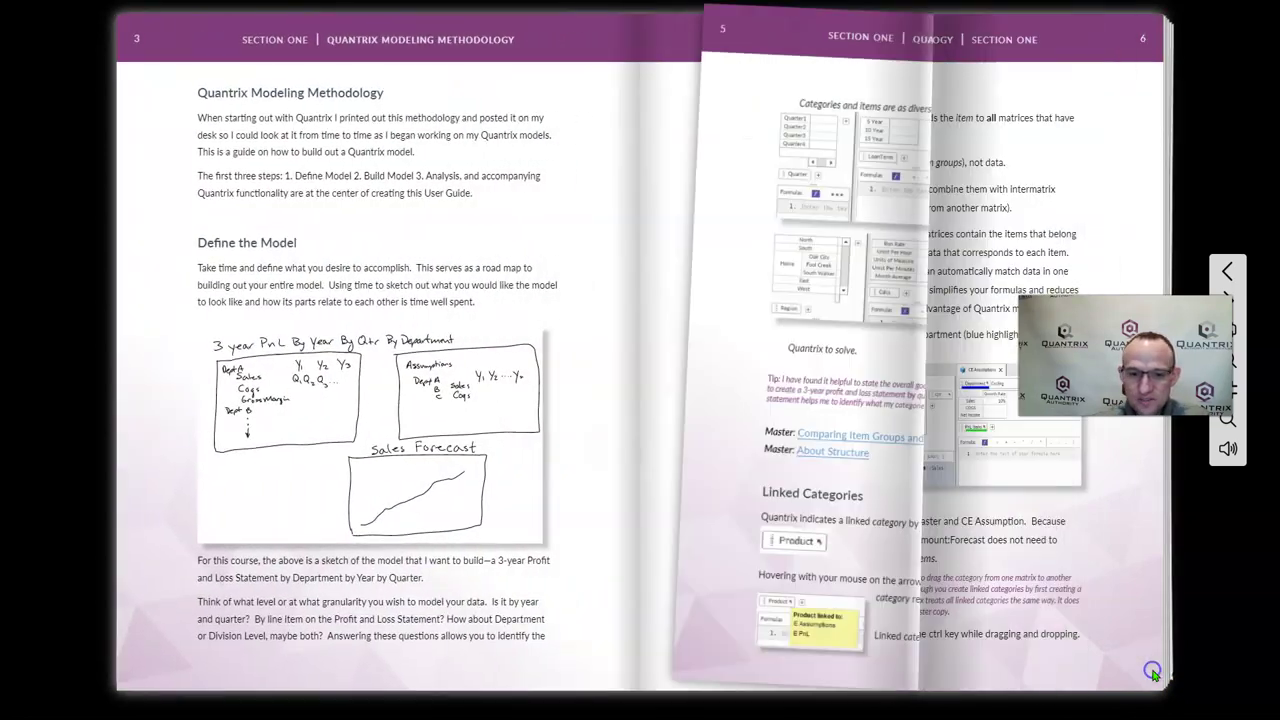